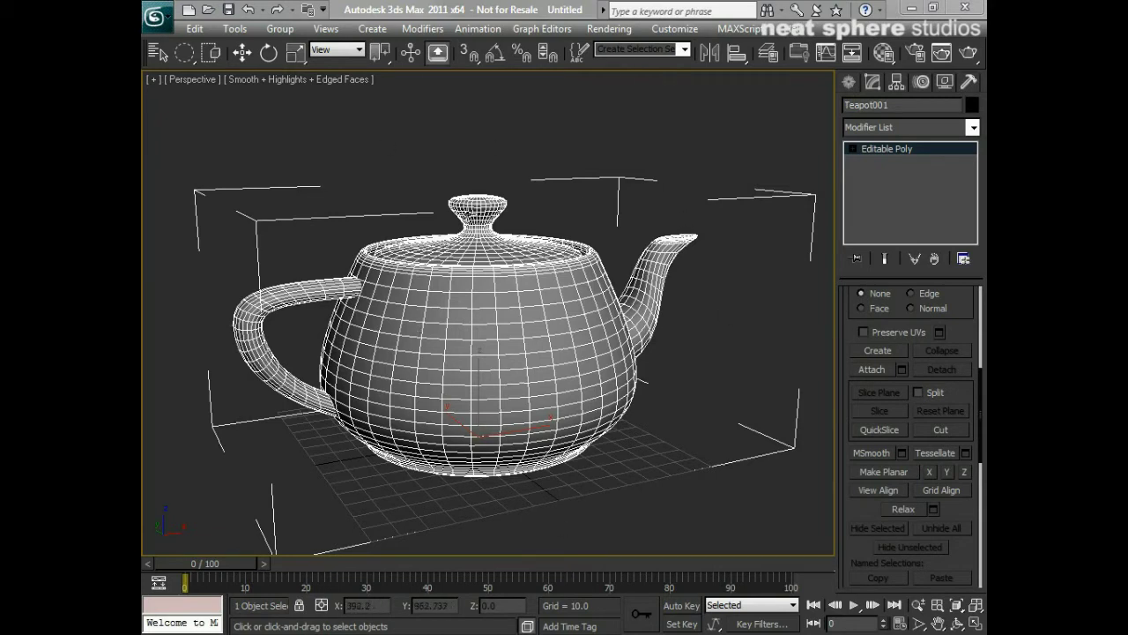
Create a second teapot, Teapot002 (radius 59.291, 10 segments), to the right of the original.
left_click(848, 82)
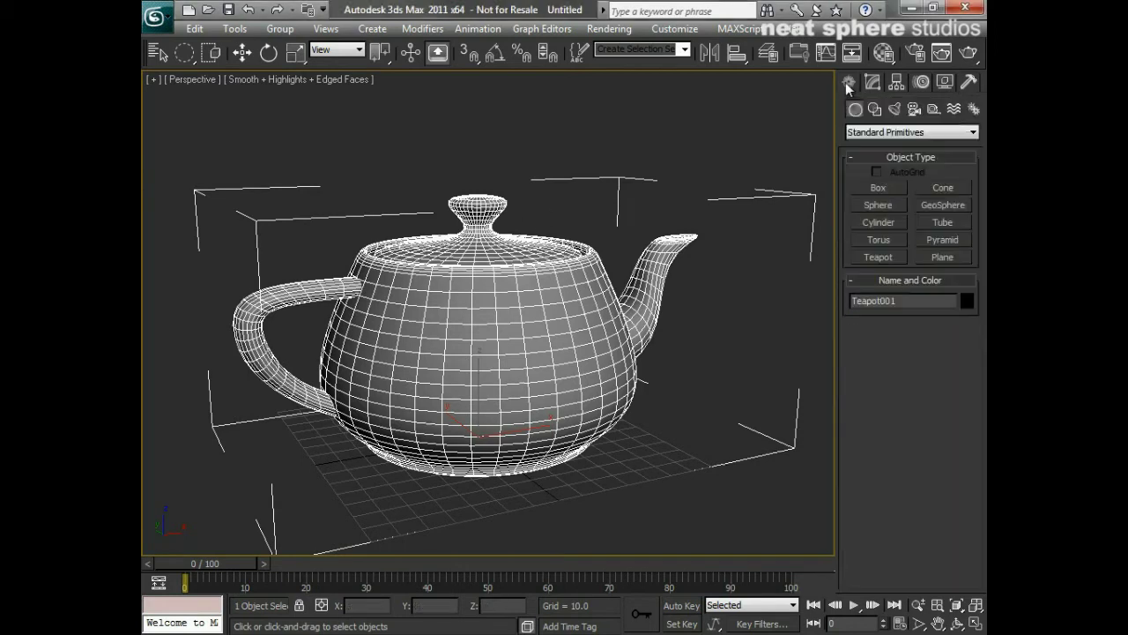
left_click(879, 257)
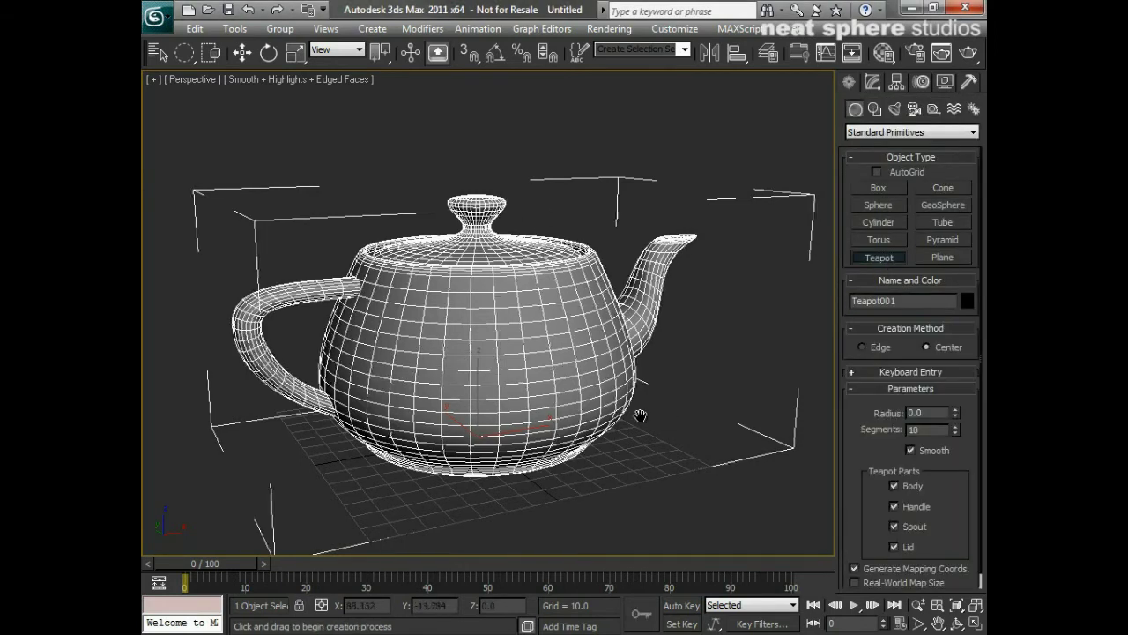
middle_click_drag(642, 416, 453, 416)
left_click_drag(646, 388, 680, 429)
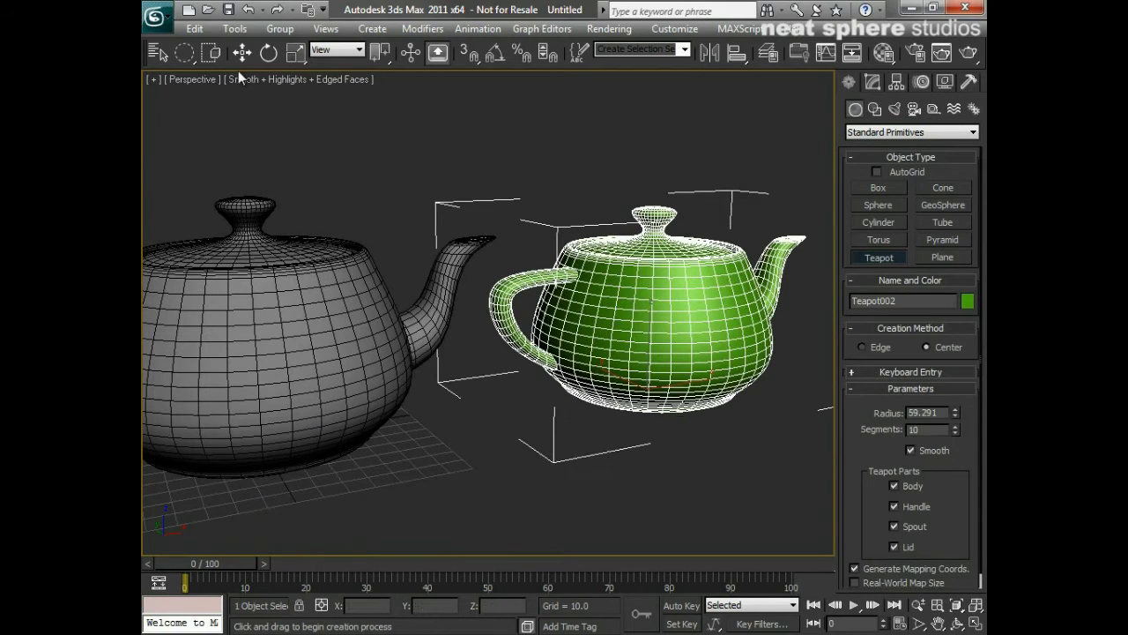
left_click_drag(154, 62, 326, 62)
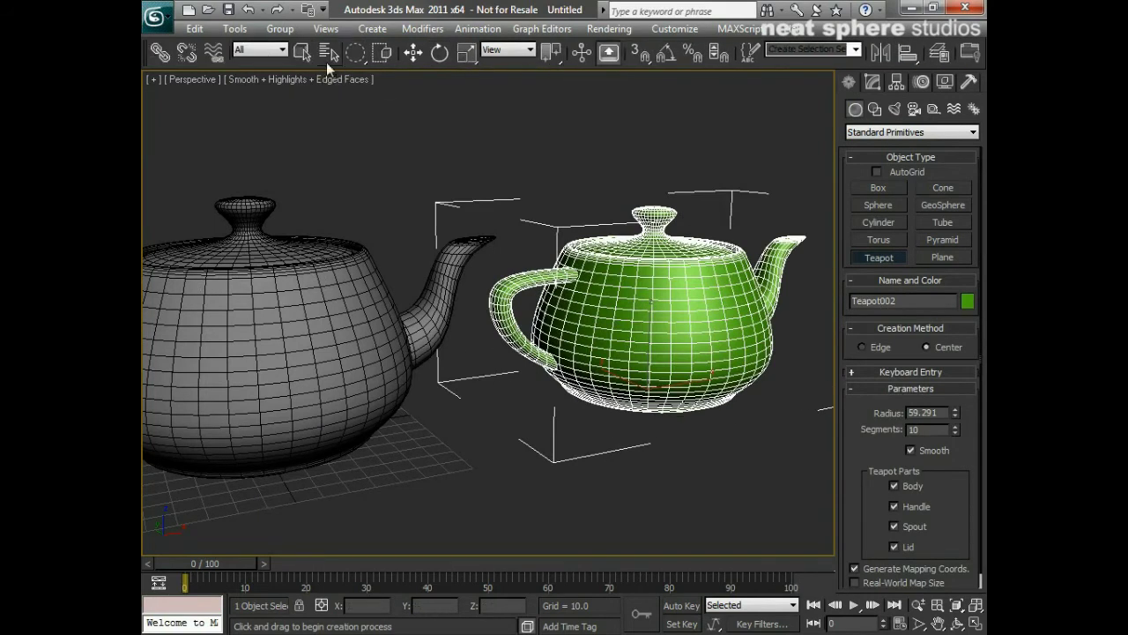
left_click(304, 55)
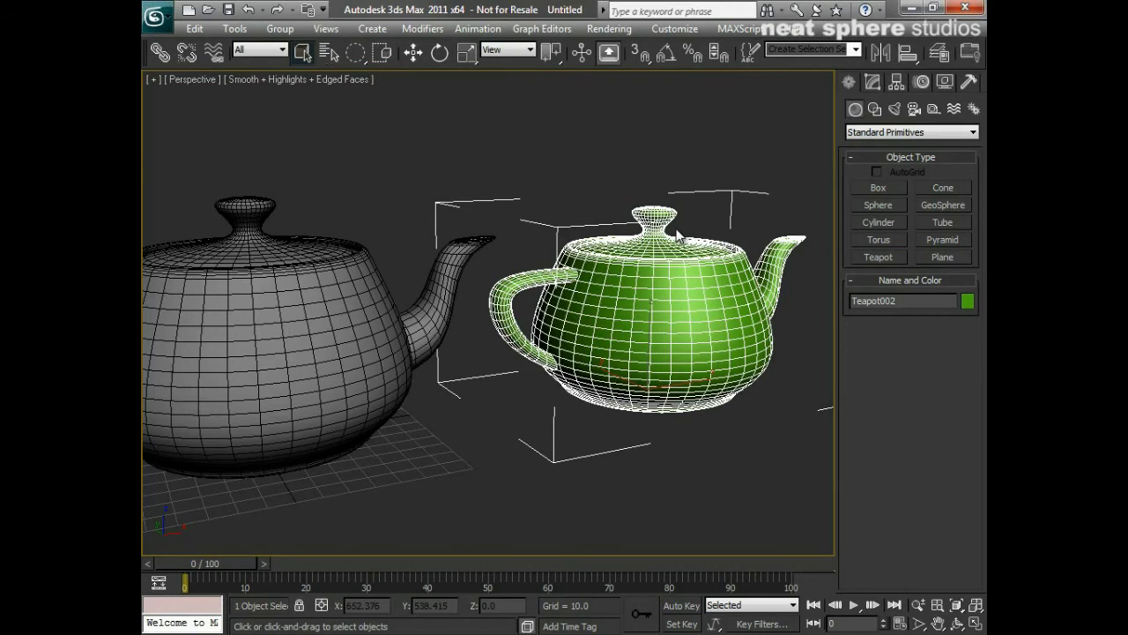
Convert the green Teapot002 to Editable Poly from its right-click menu, then delete it.
right_click(645, 295)
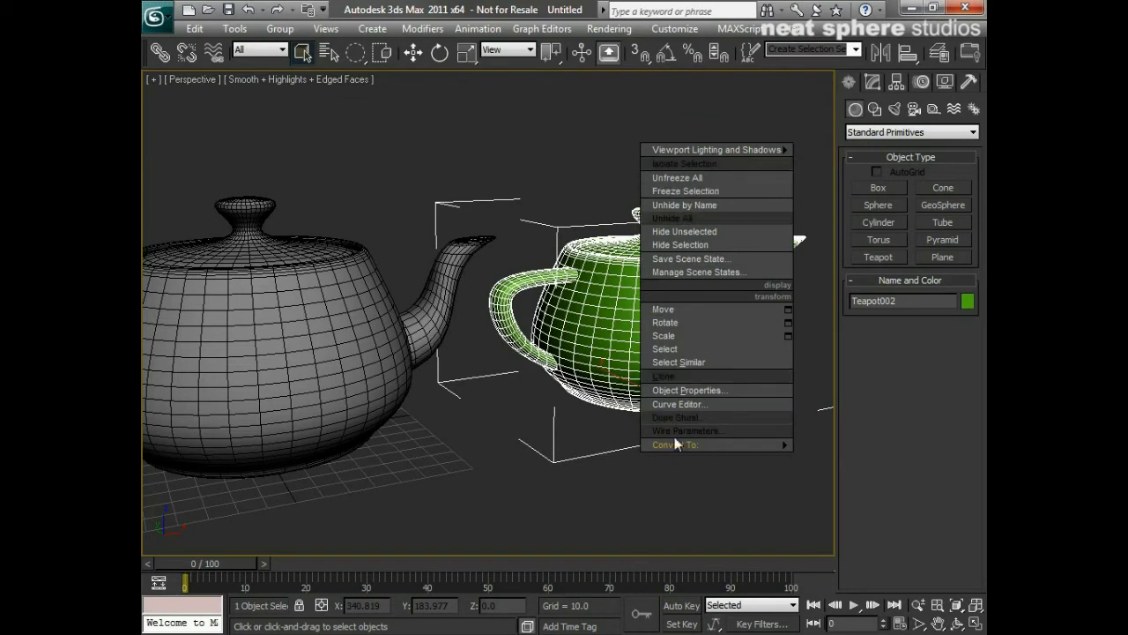
mouse_move(671, 448)
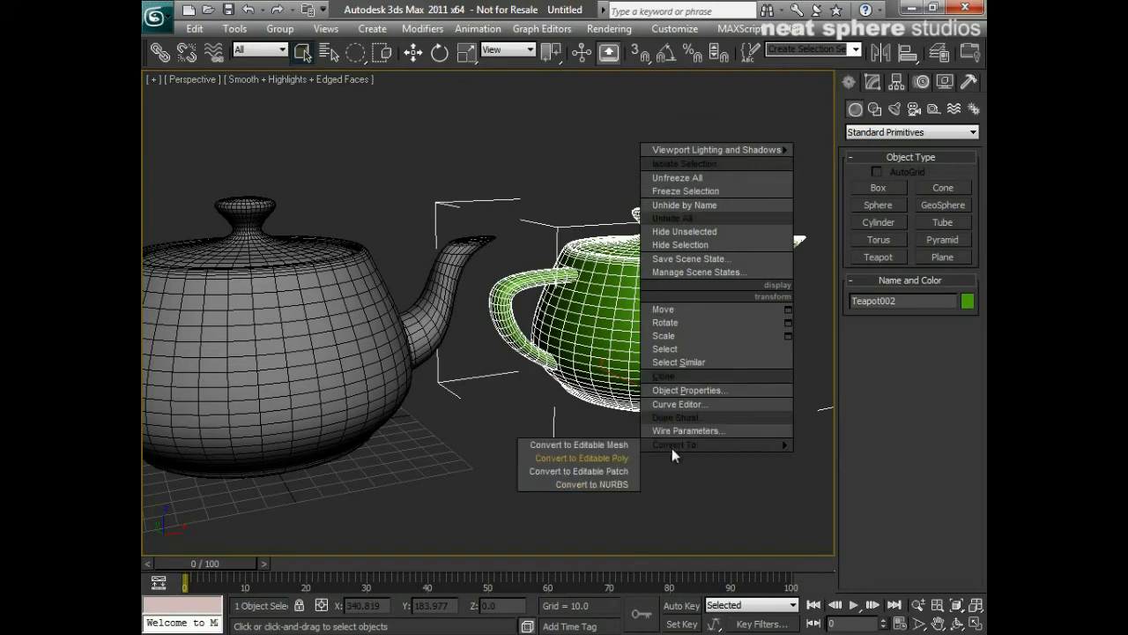
left_click(573, 459)
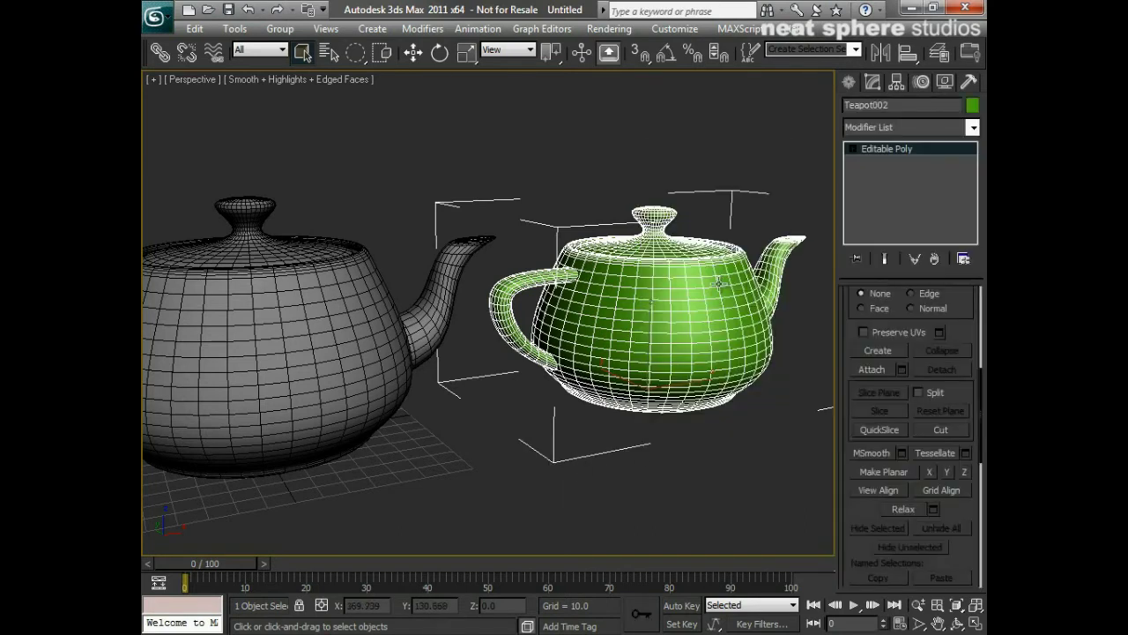
scroll(847, 331, "up", 5)
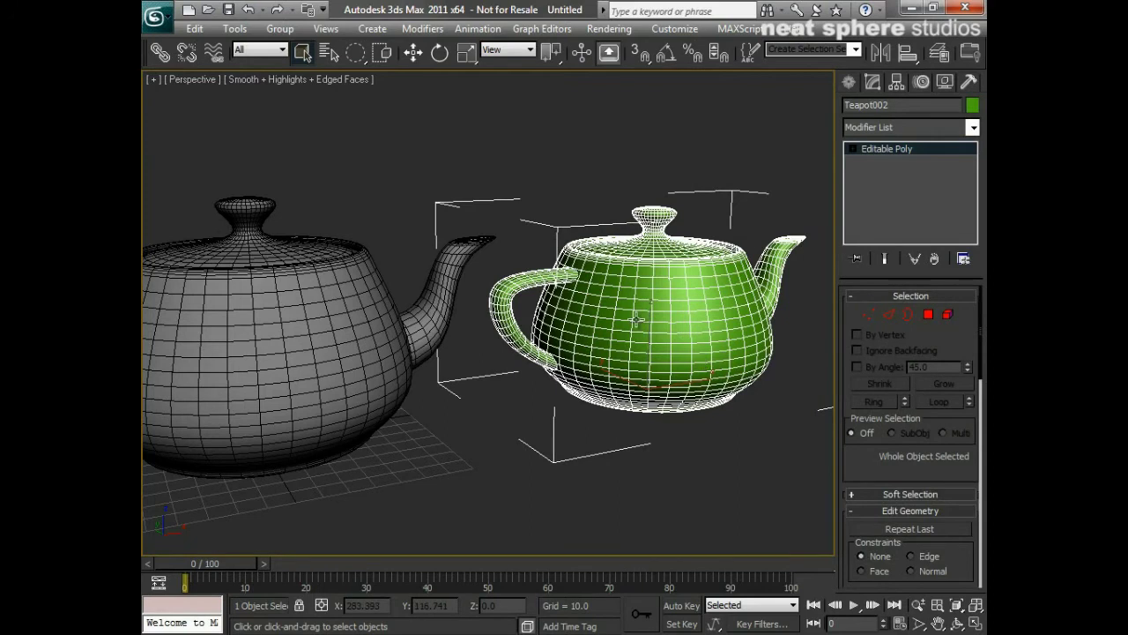
key("Delete")
middle_click_drag(326, 339, 521, 320)
Select Teapot001, collapse and re-expand its Modify panel rollouts, and expand the Editable Poly stack entry.
left_click(516, 312)
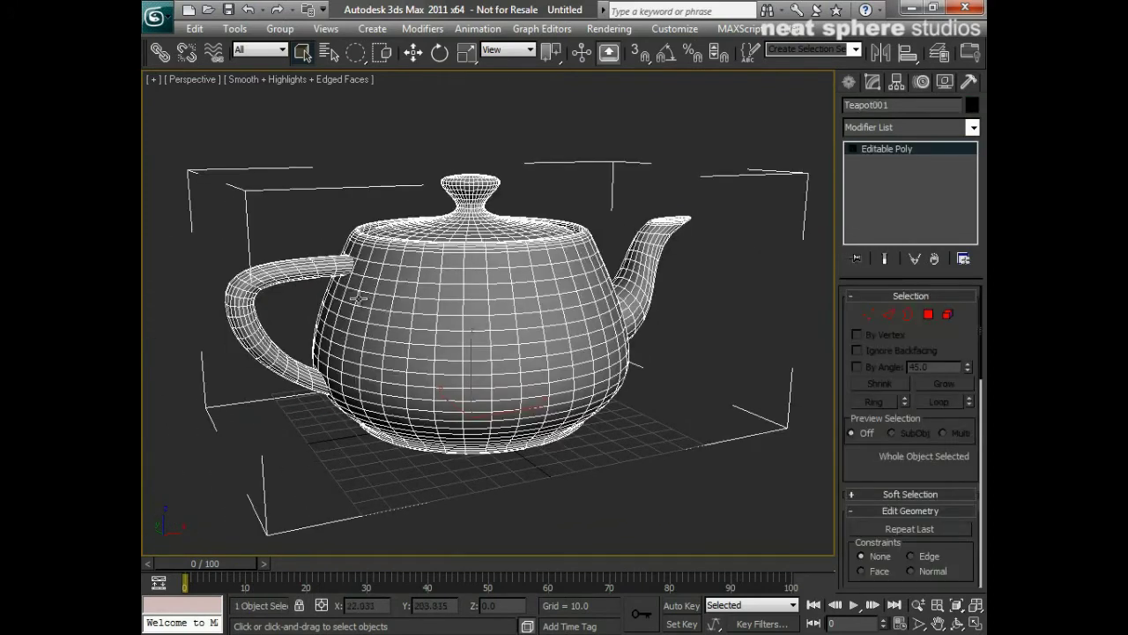
left_click(880, 296)
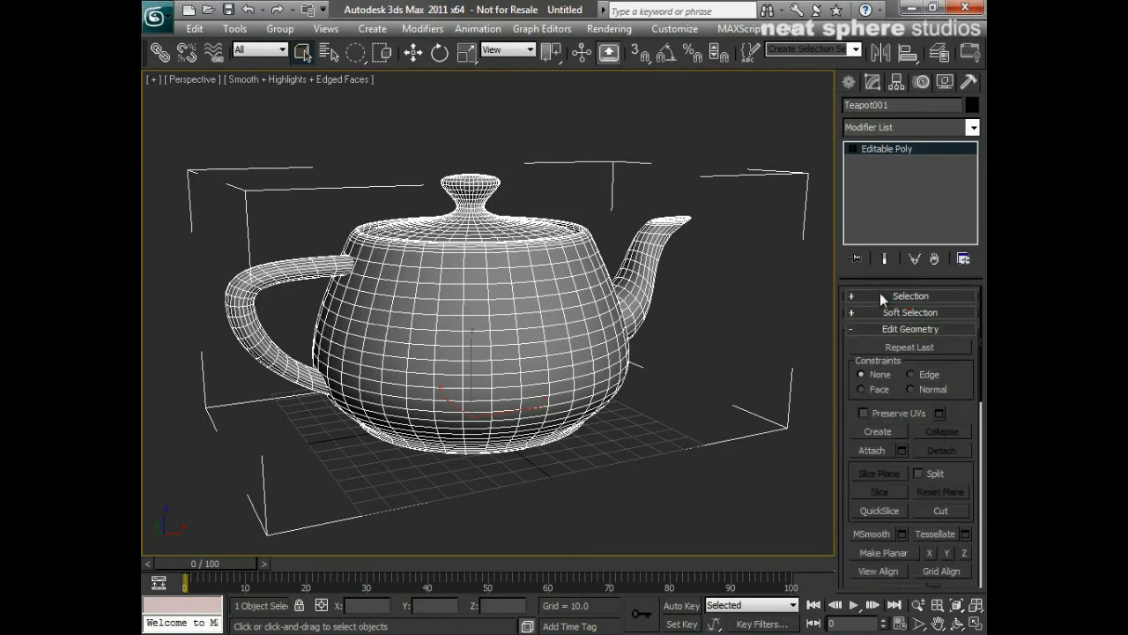
left_click(870, 333)
left_click(871, 346)
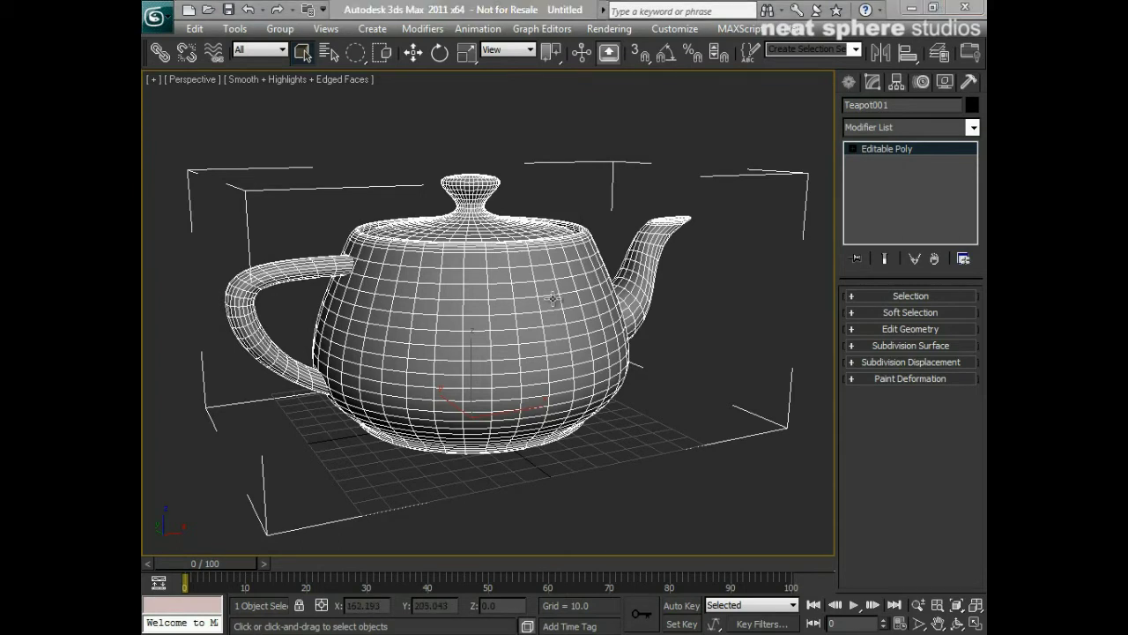
left_click(898, 297)
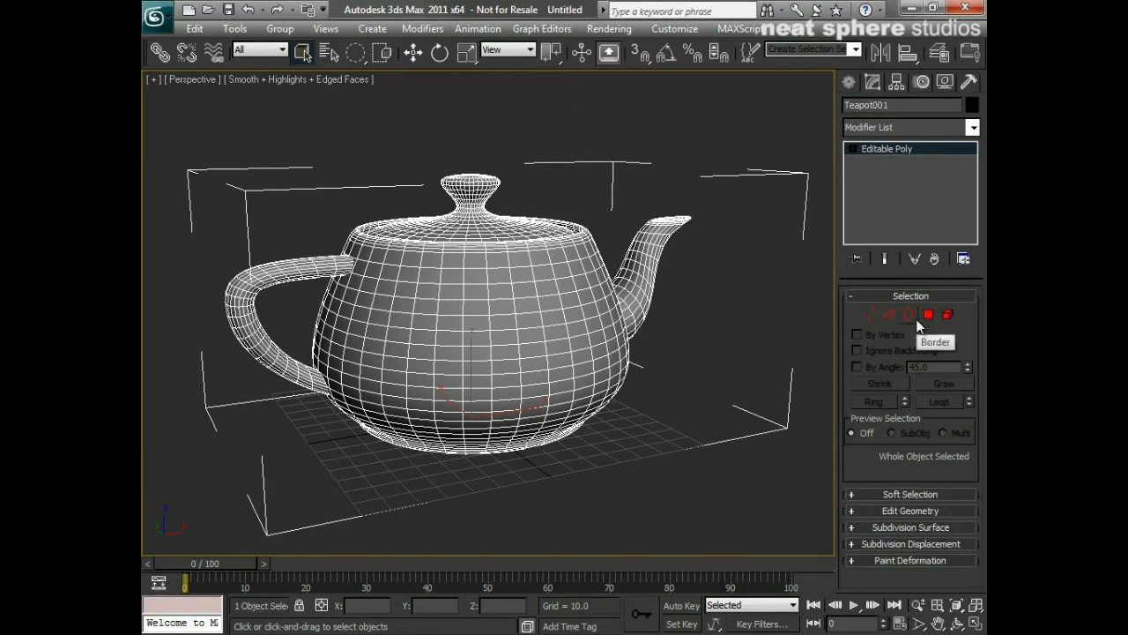
left_click(879, 297)
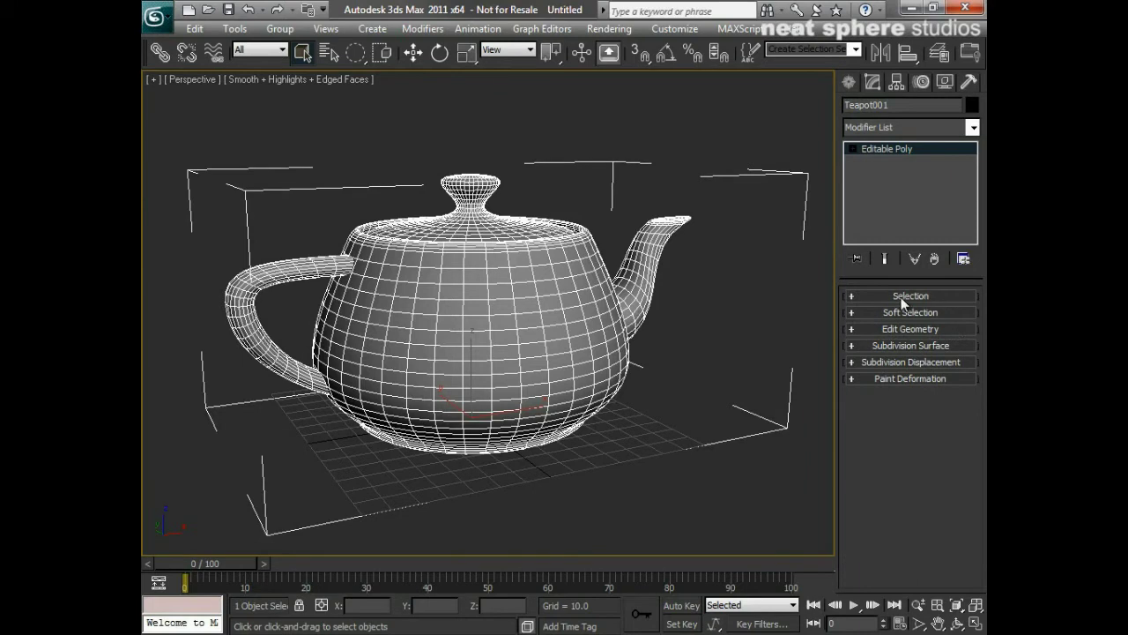
left_click(901, 296)
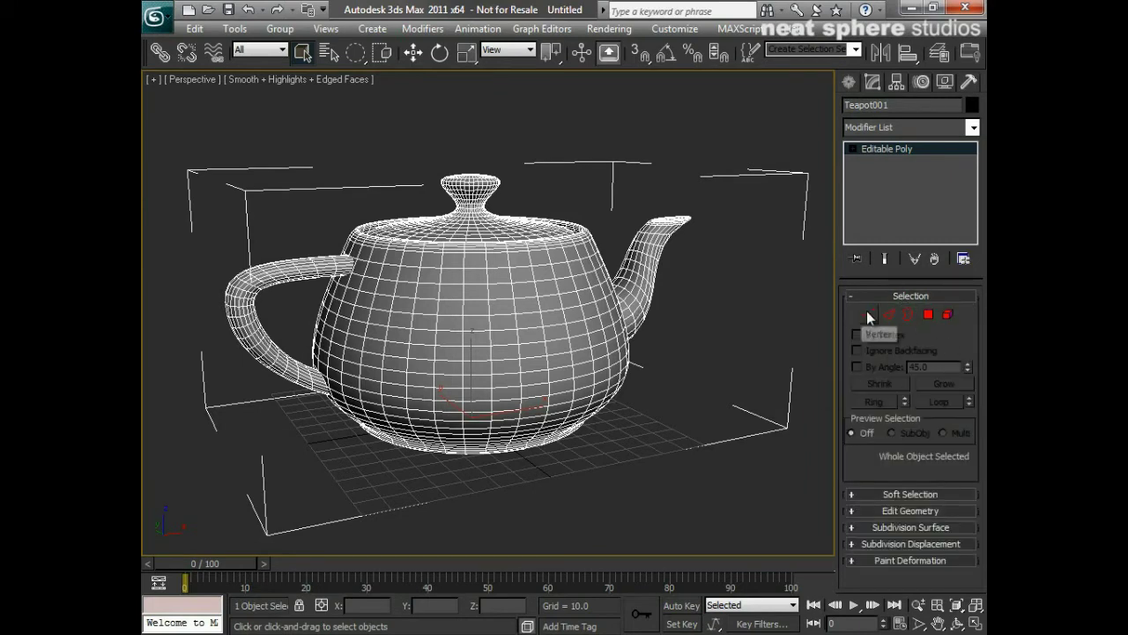
left_click(852, 150)
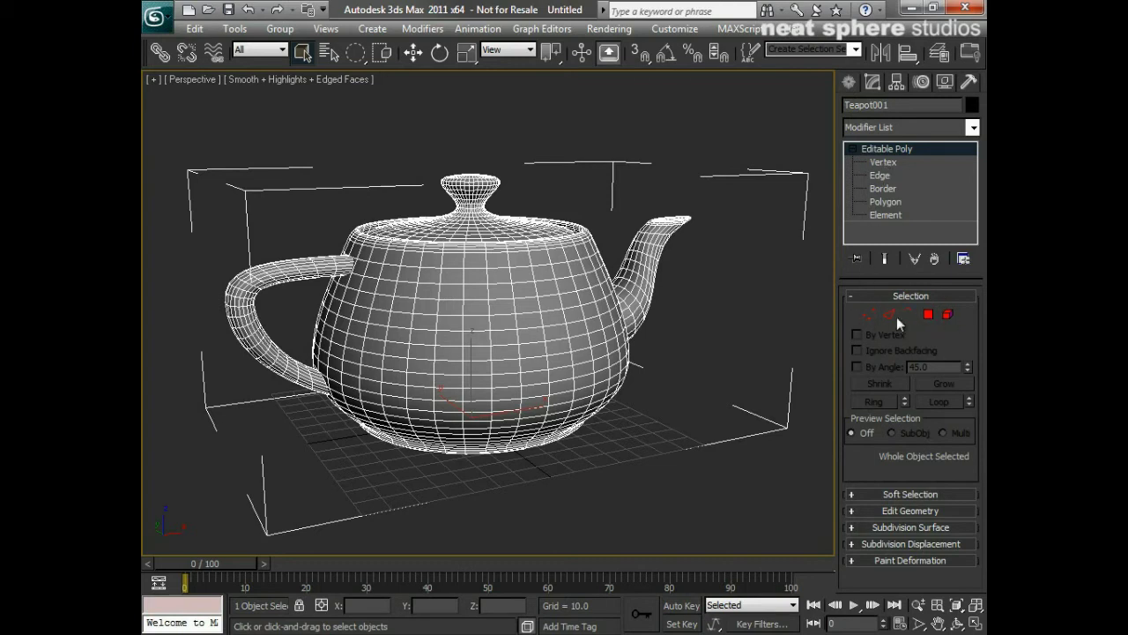
Step through the Vertex, Edge, Border, Polygon and Element levels, then pick the 800-polygon lid element.
left_click(881, 163)
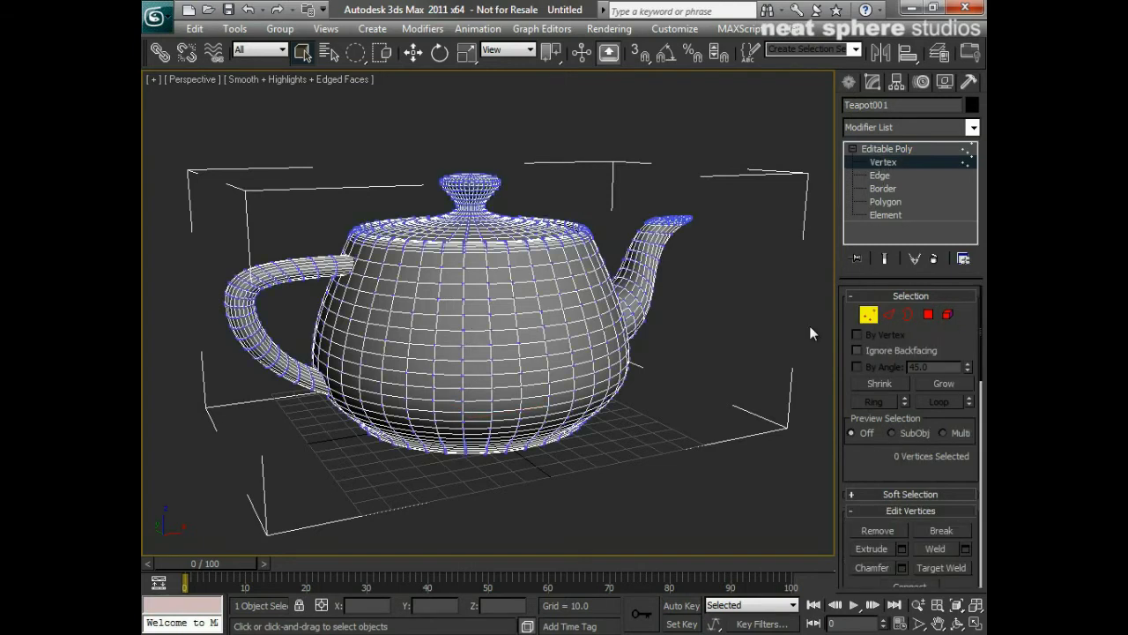
left_click(882, 179)
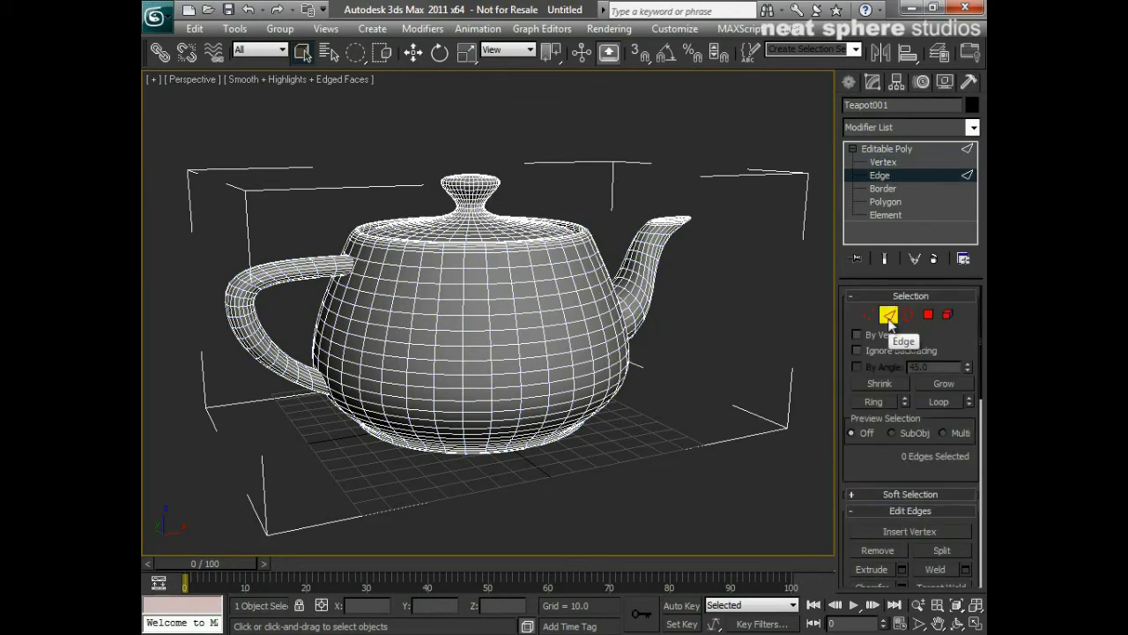
left_click(888, 188)
left_click(886, 202)
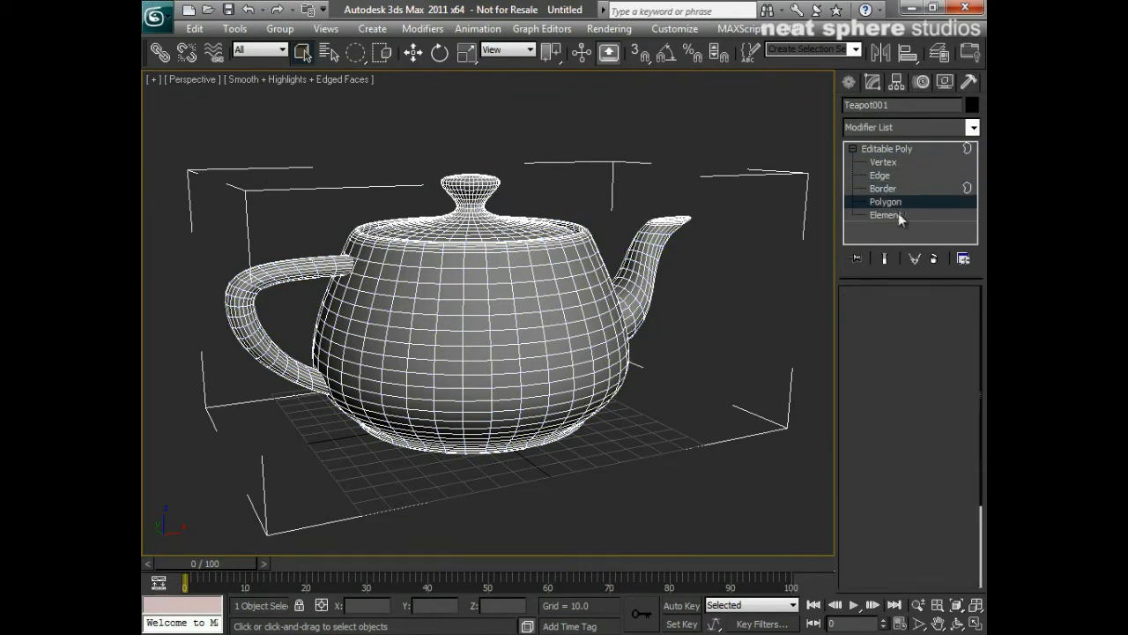
left_click(883, 215)
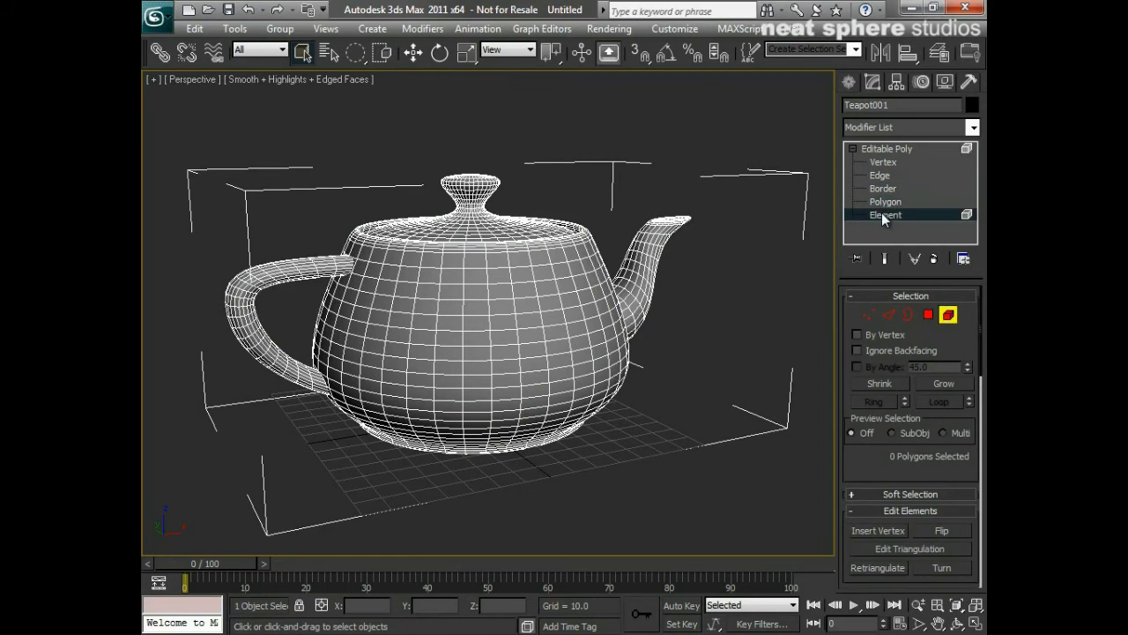
middle_click_drag(486, 251, 469, 332, "alt")
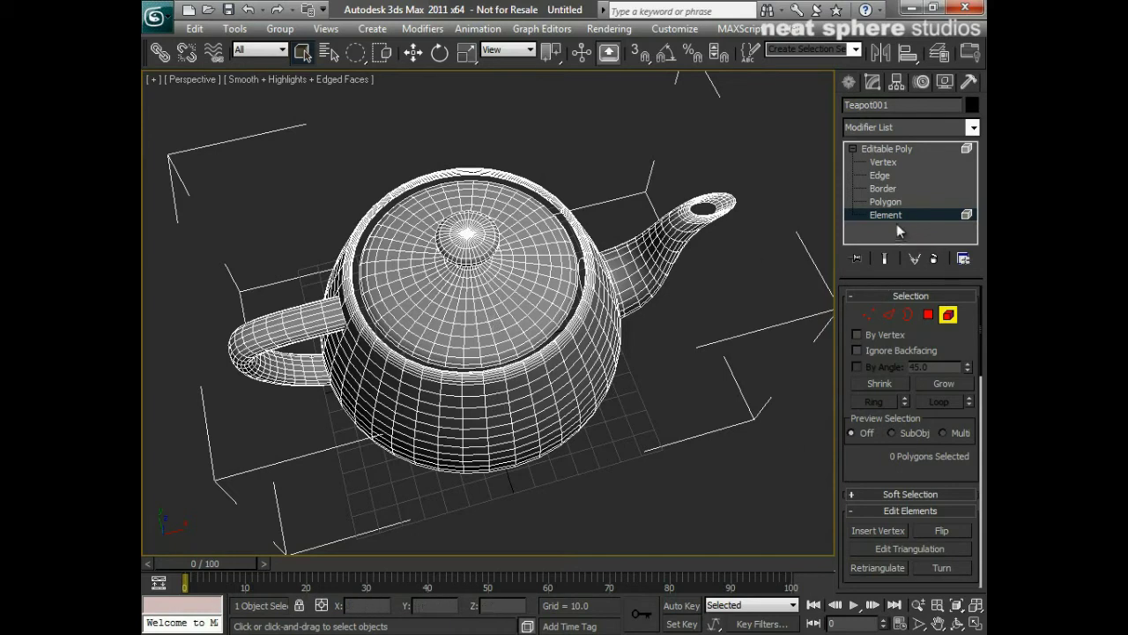
left_click(512, 306)
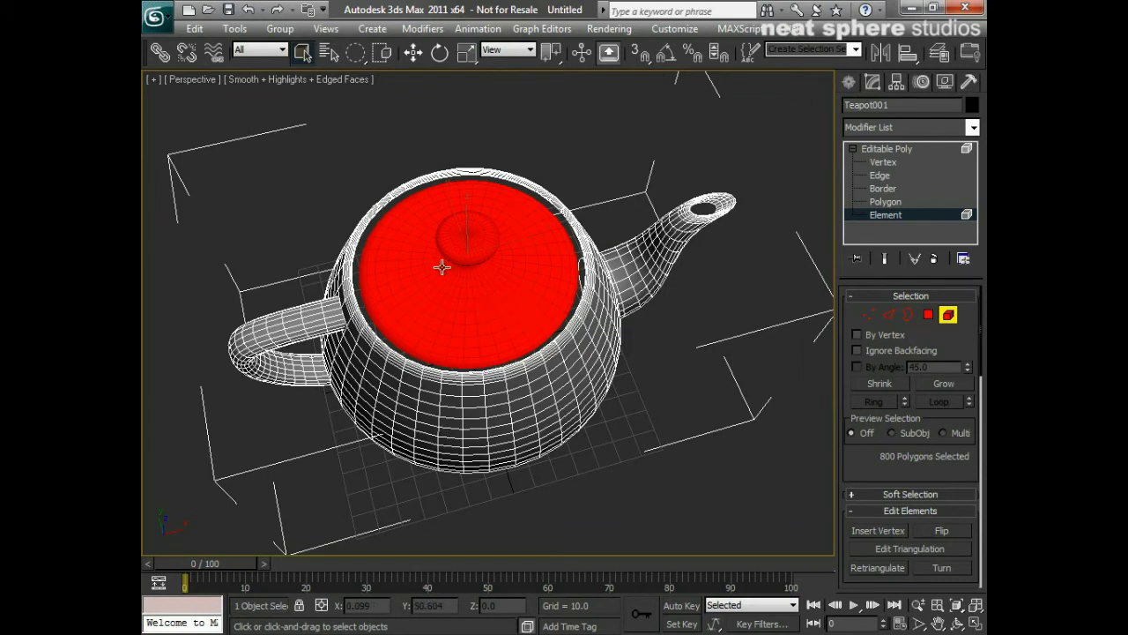
Select the handle, spout and body elements in turn, then reselect the lid.
left_click(259, 331)
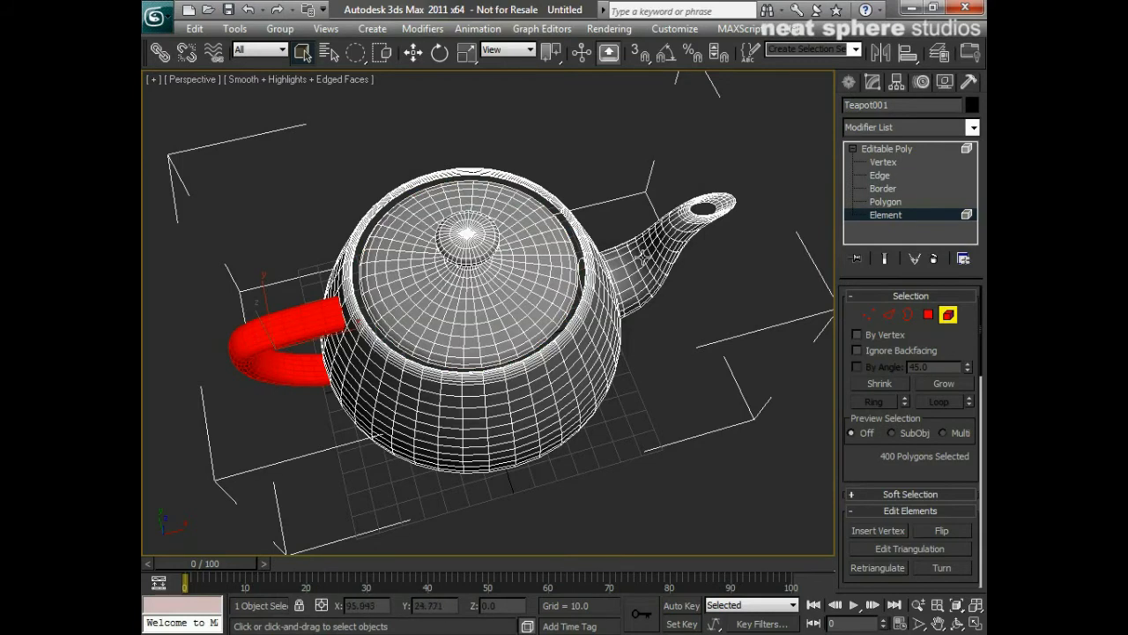
left_click(667, 244)
left_click(562, 405)
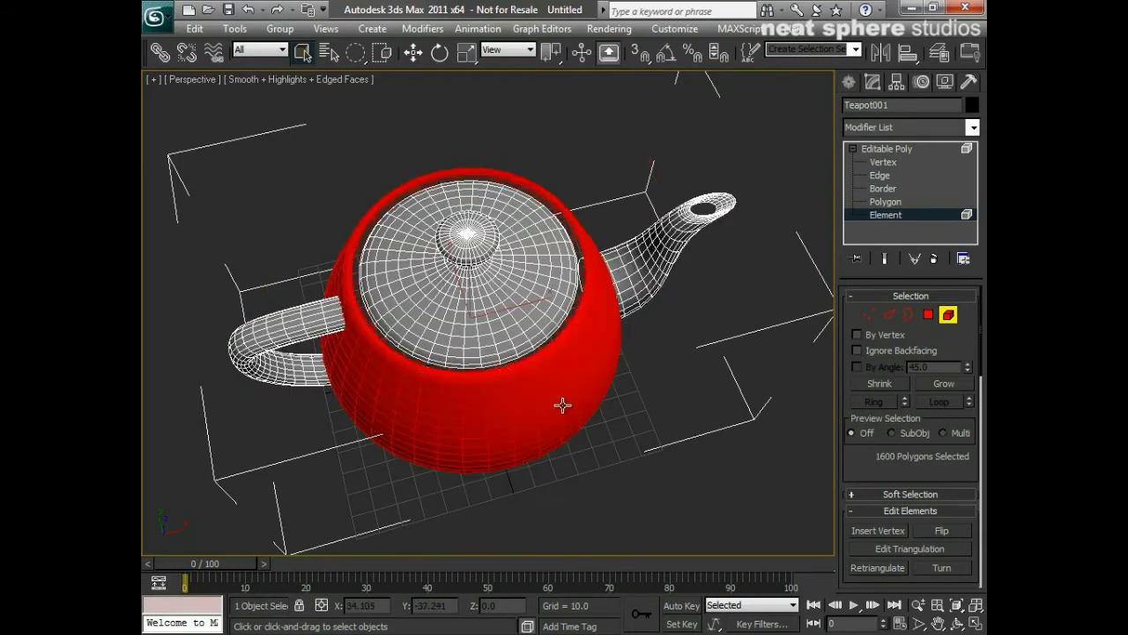
left_click(473, 334)
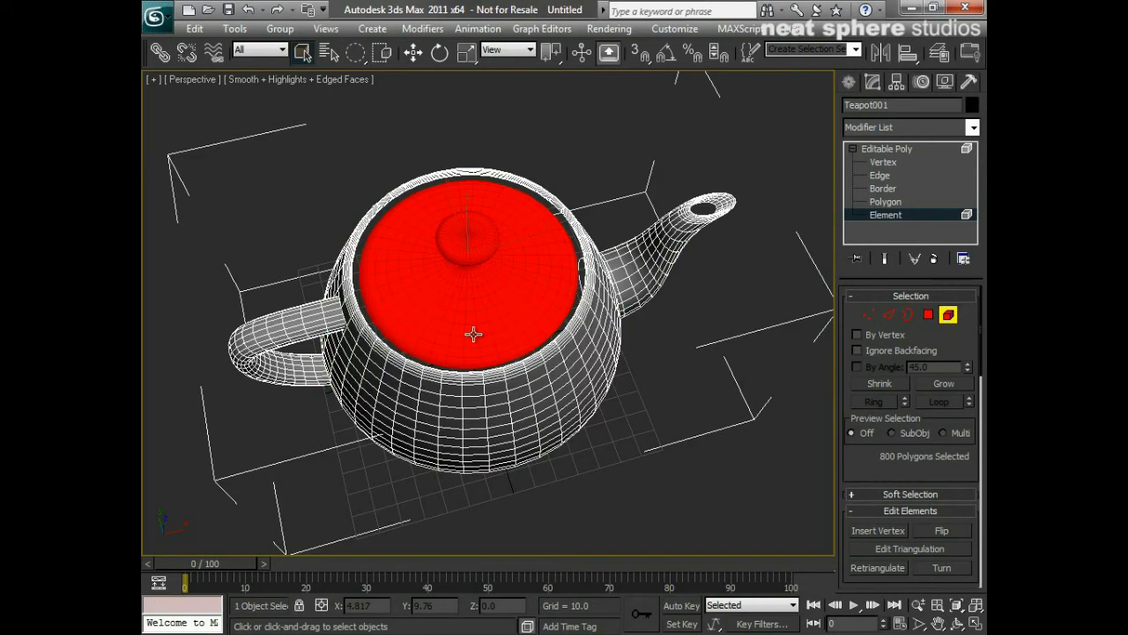
Scale the lid slightly wider in XY with Select and Uniform Scale.
left_click(468, 54)
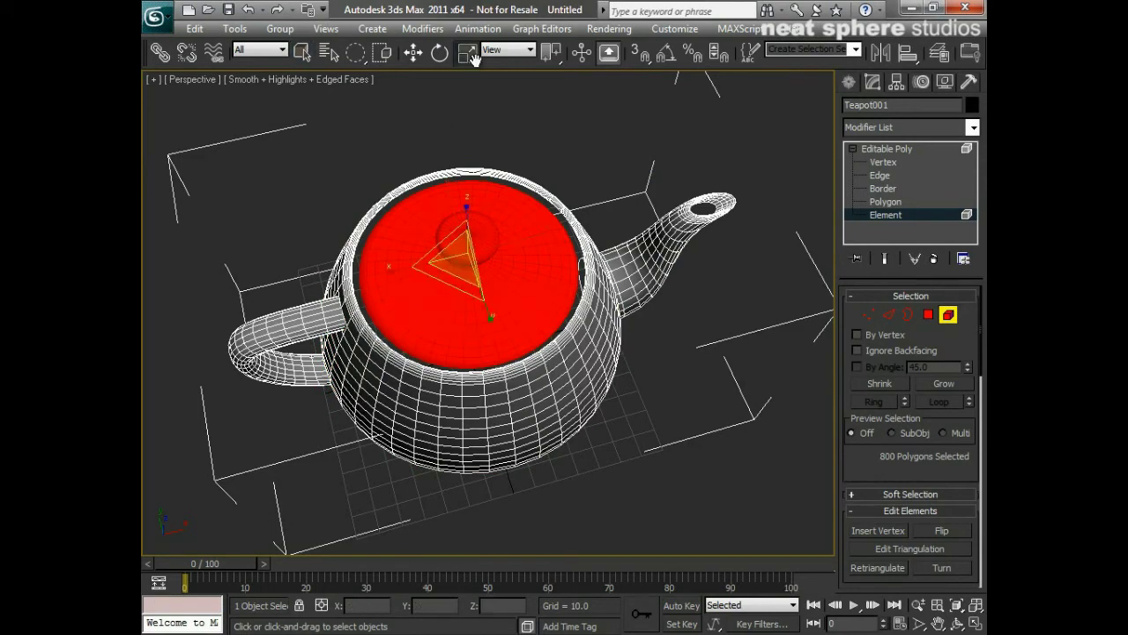
left_click_drag(455, 281, 452, 284)
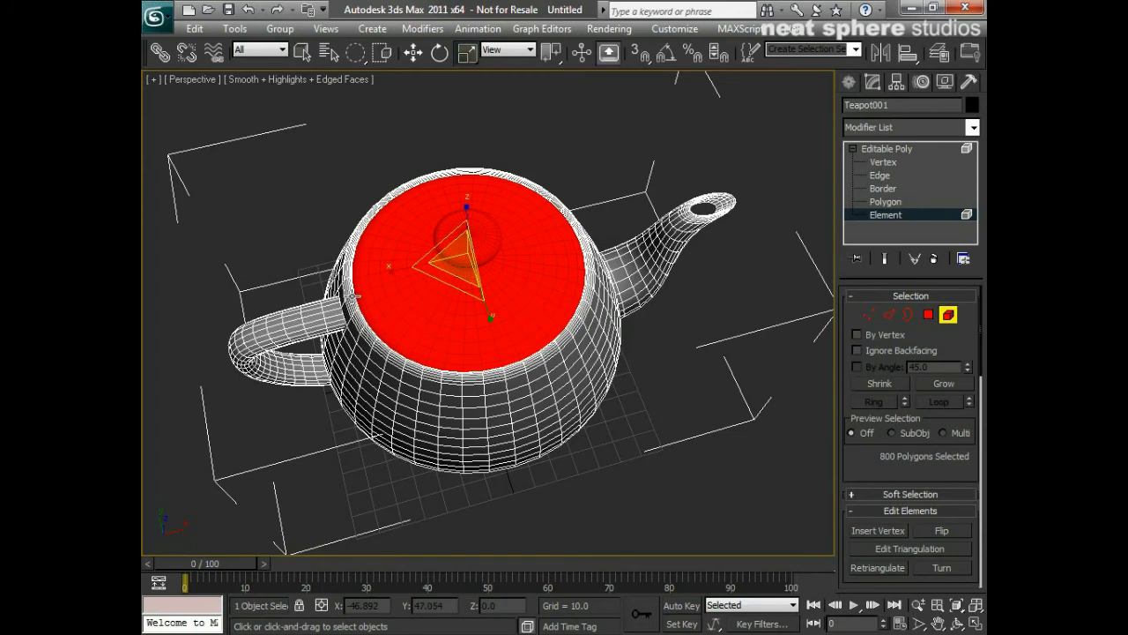
middle_click_drag(356, 297, 517, 331, "alt")
left_click_drag(517, 331, 567, 341)
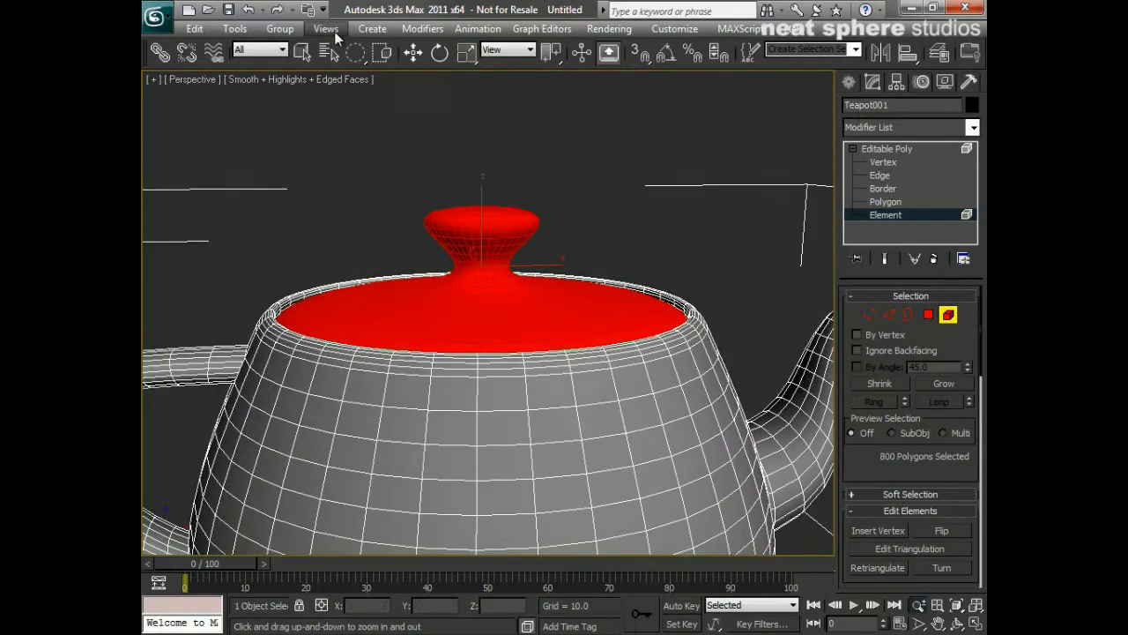
Raise the lid a little with Select and Move.
left_click(414, 53)
left_click_drag(482, 212, 488, 209)
middle_click_drag(487, 209, 531, 361, "alt")
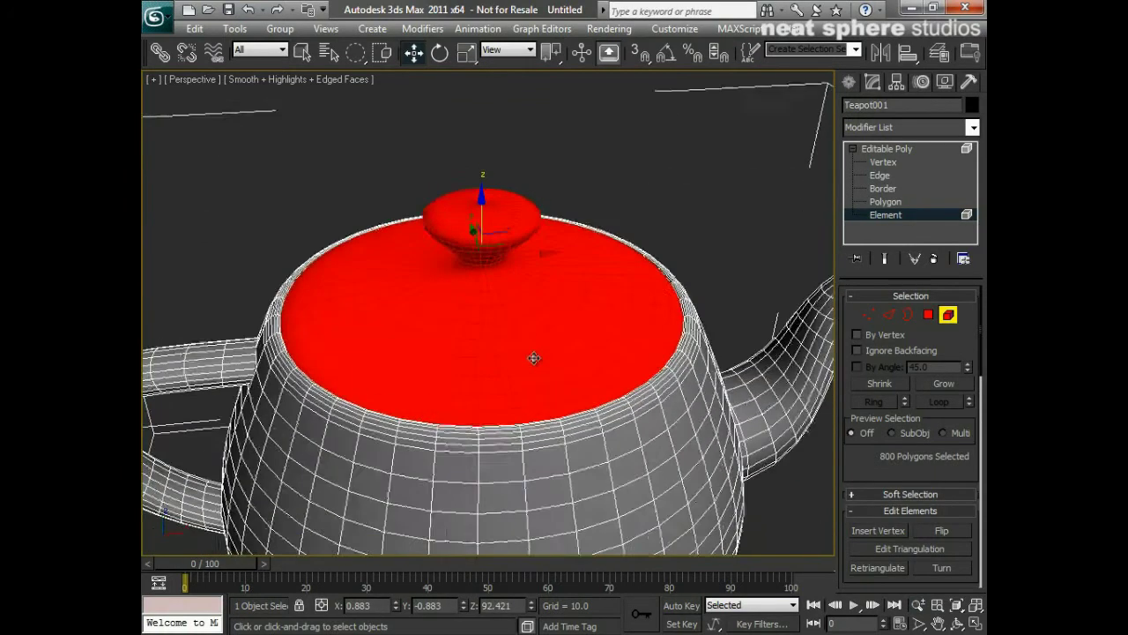
left_click_drag(481, 201, 482, 208)
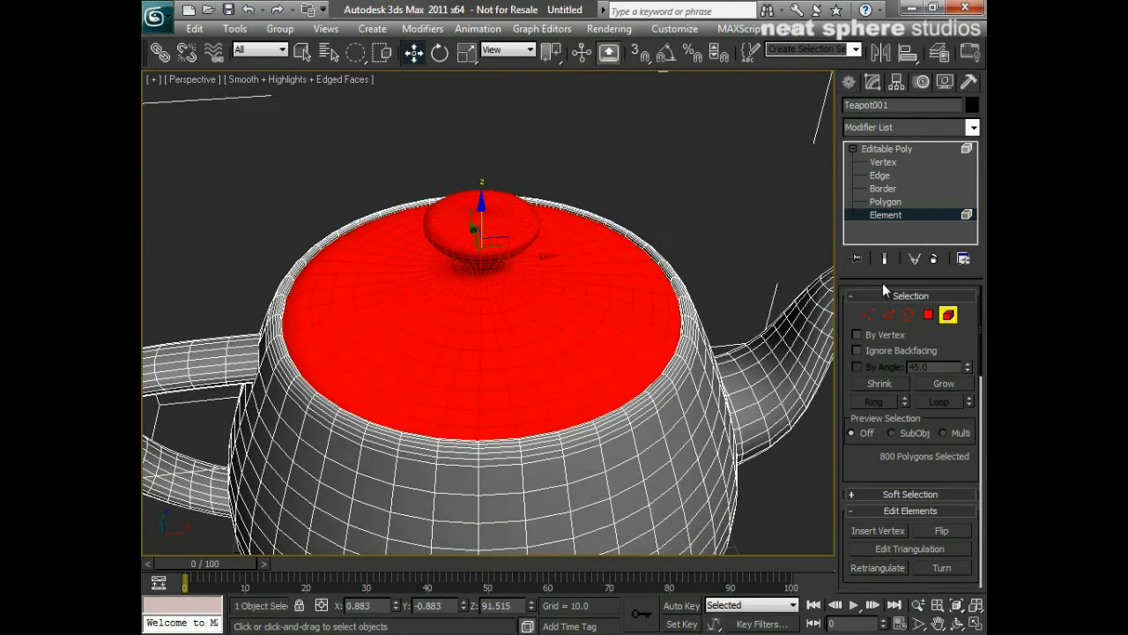
Deselect the lid and toggle Element sub-object mode off and on.
left_click(947, 315)
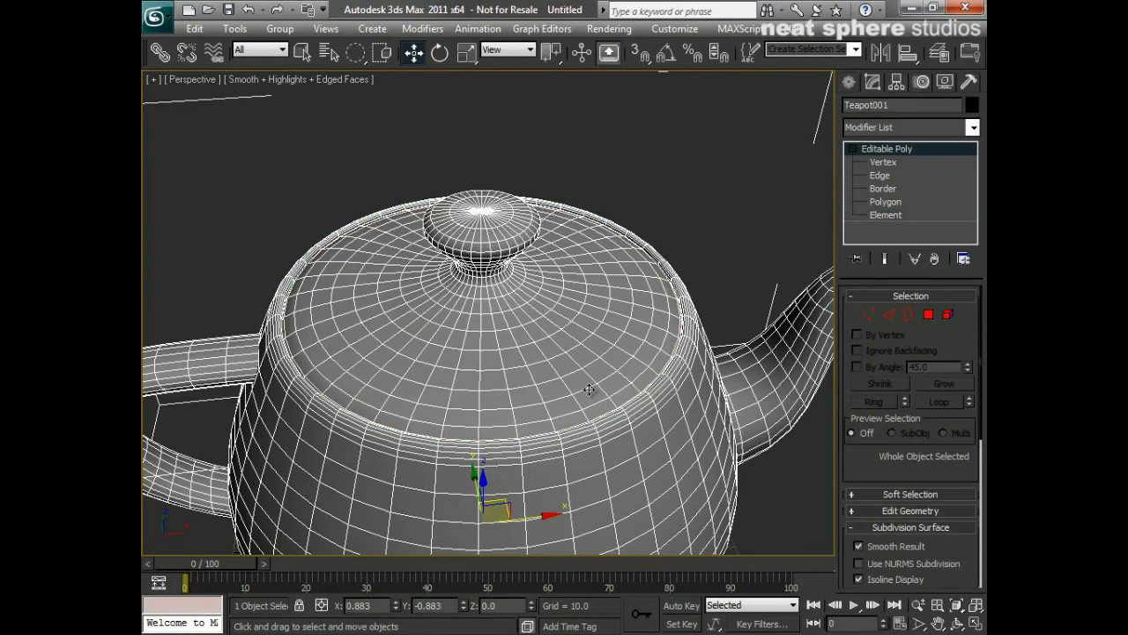
key("alt+z")
scroll(589, 396, "down", 5)
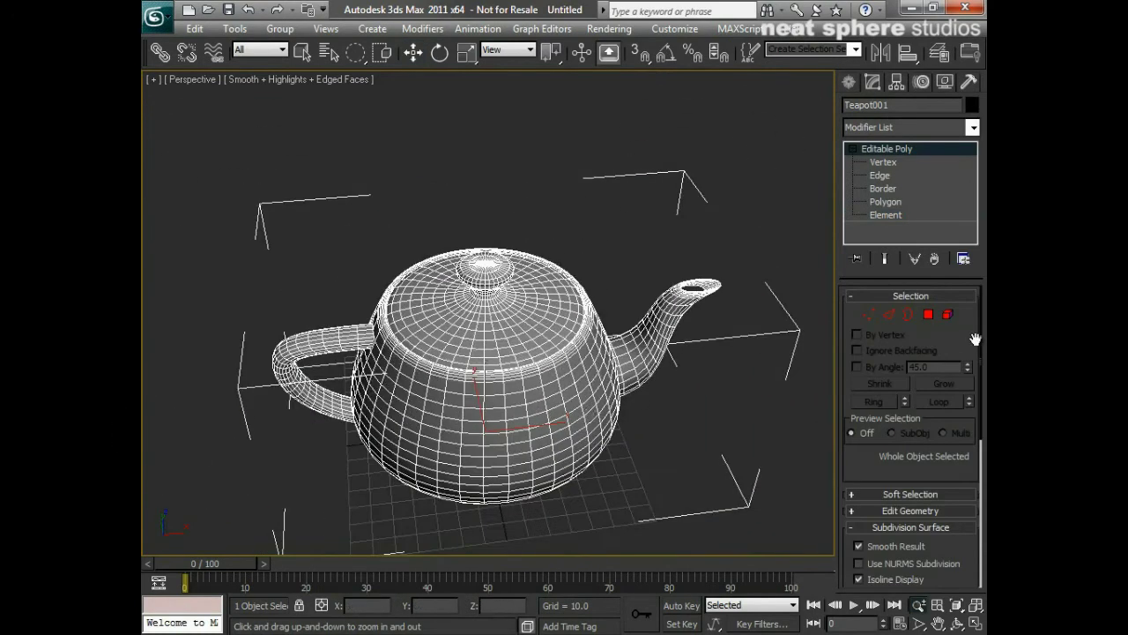
left_click(948, 316)
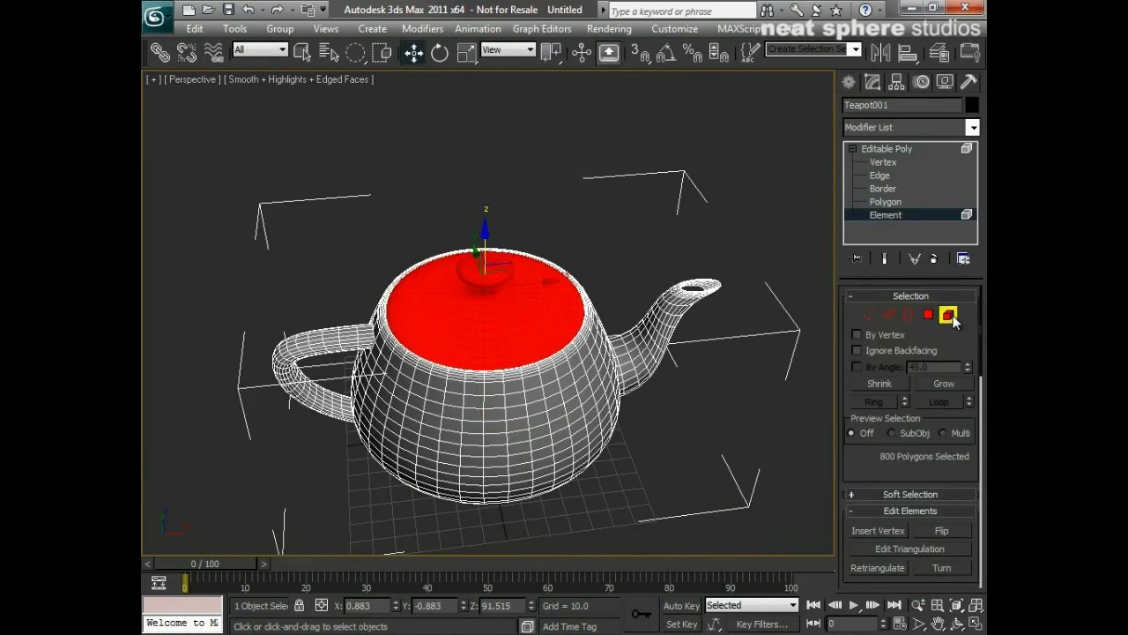
left_click(609, 187)
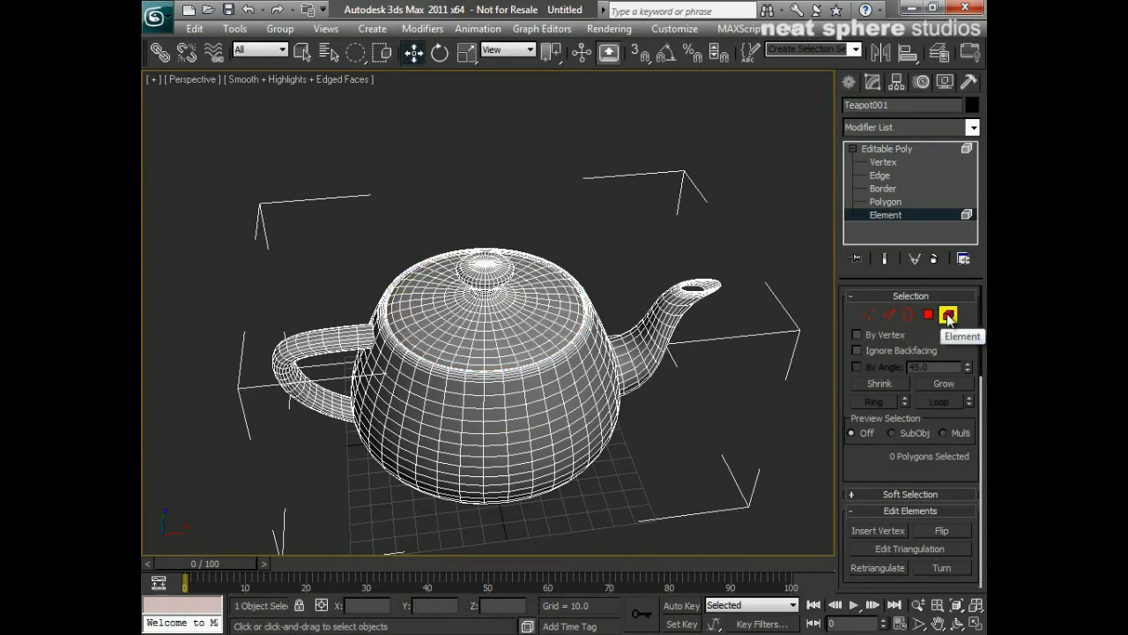
left_click(948, 316)
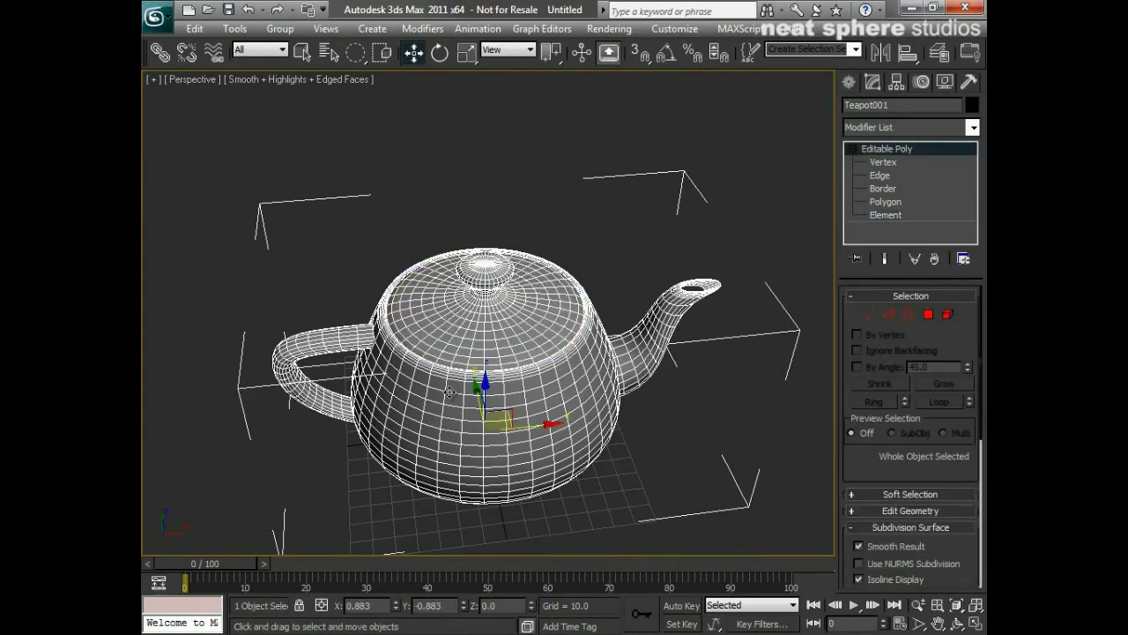
left_click(949, 316)
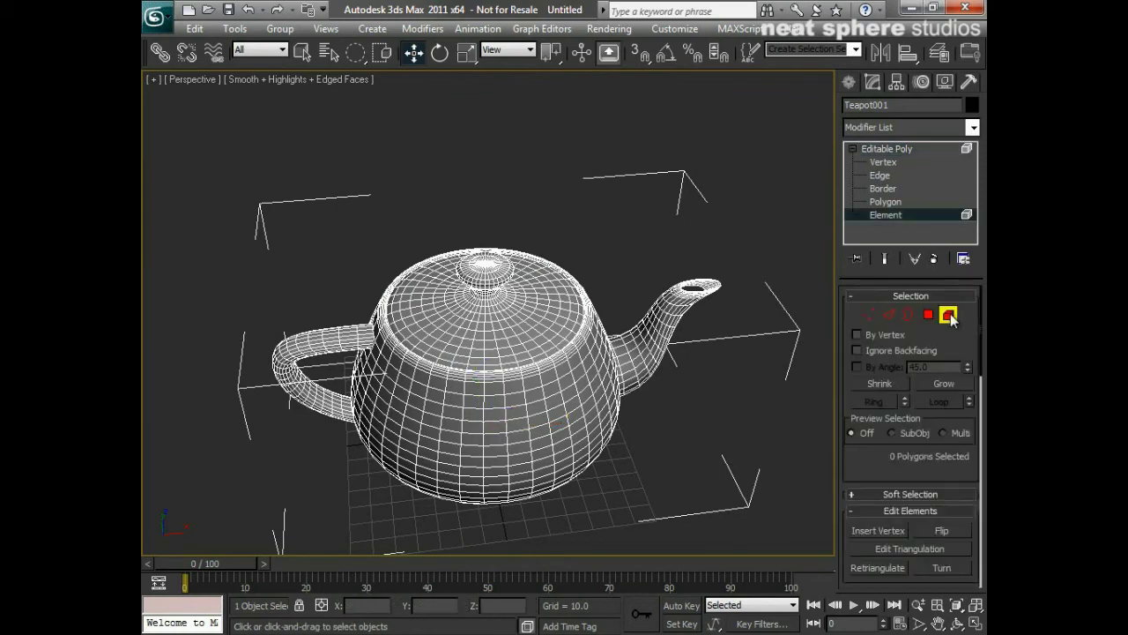
left_click(949, 315)
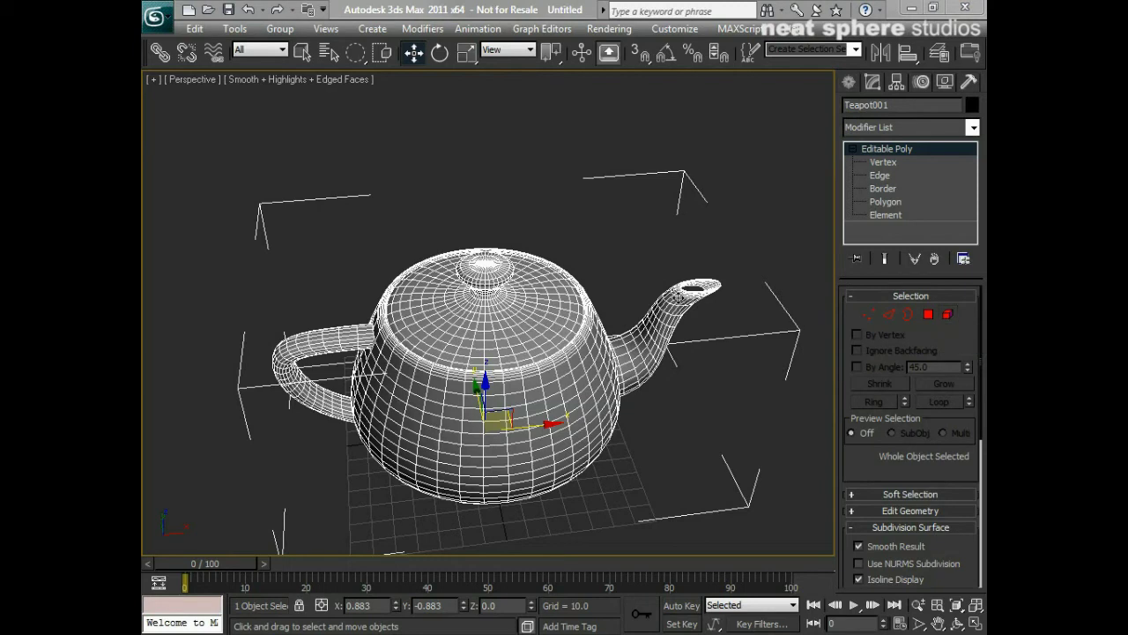
At Vertex level, zoom in and select several individual vertices on the teapot body.
left_click(869, 315)
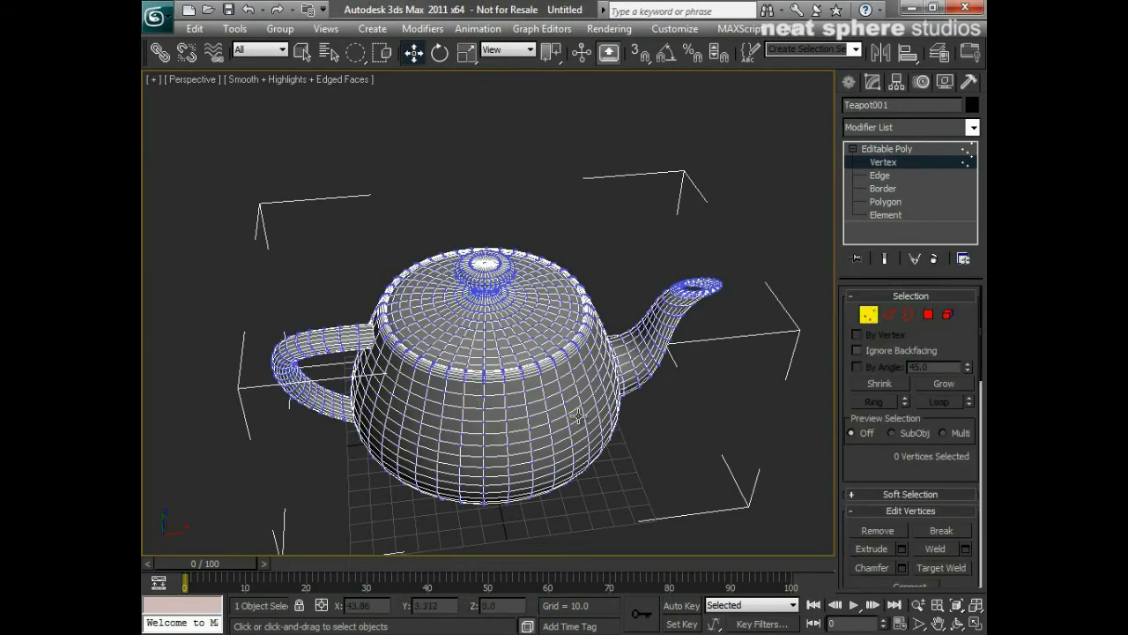
middle_click_drag(507, 420, 597, 365, "alt")
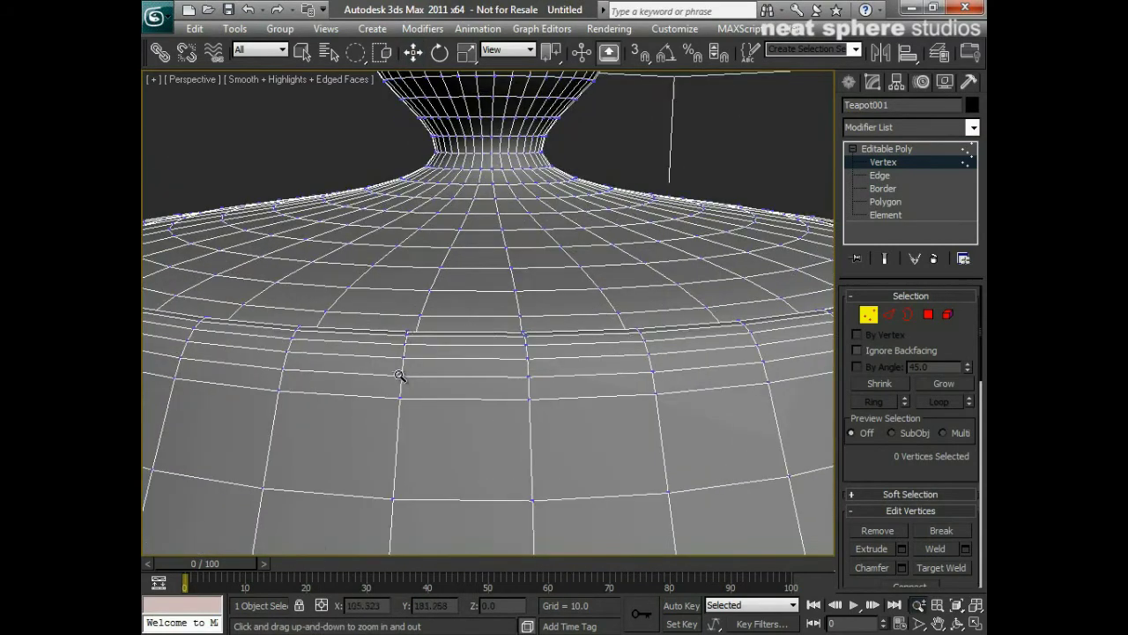
scroll(515, 309, "down", 5)
scroll(506, 327, "down", 1)
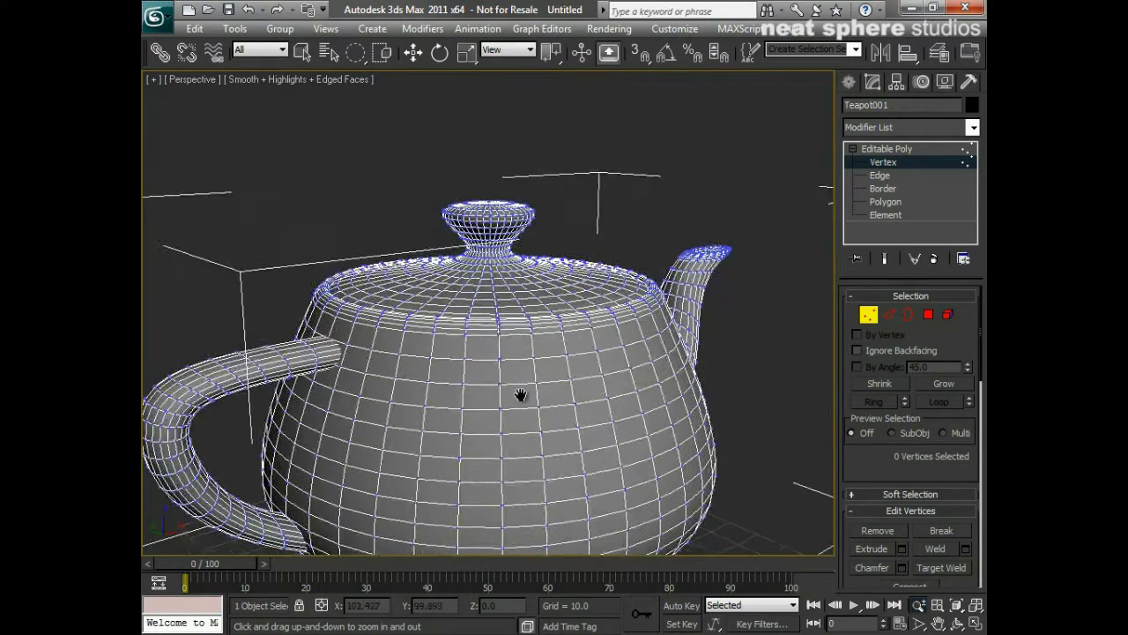
middle_click_drag(519, 396, 429, 373, "alt")
key("w")
left_click(420, 354)
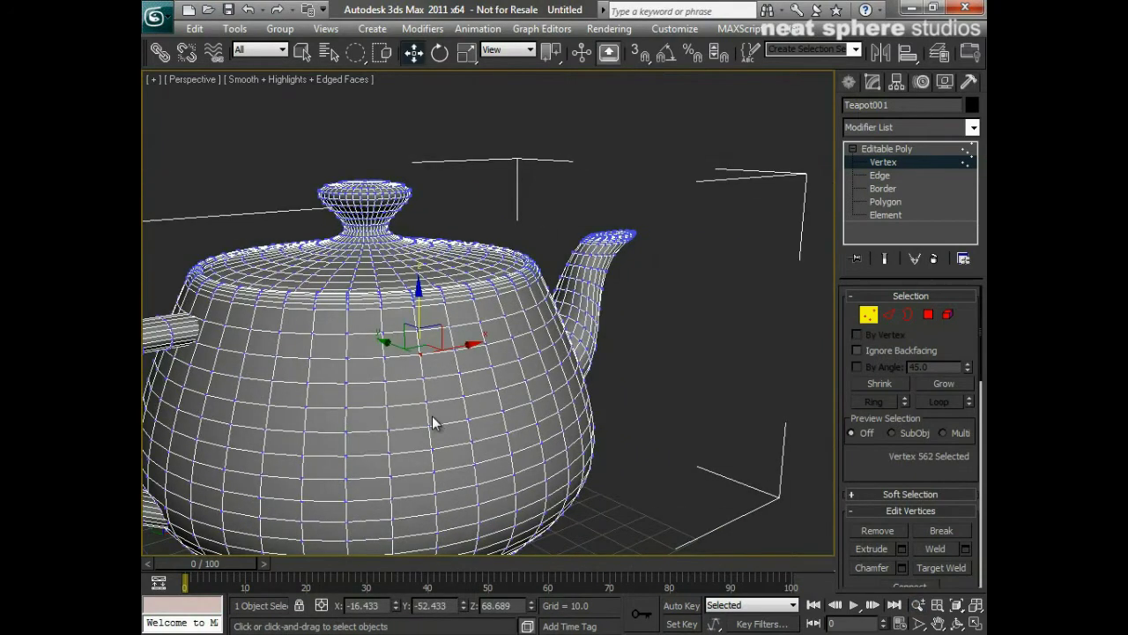
key("q")
left_click(455, 357)
left_click(423, 377)
left_click(498, 388)
left_click(527, 381)
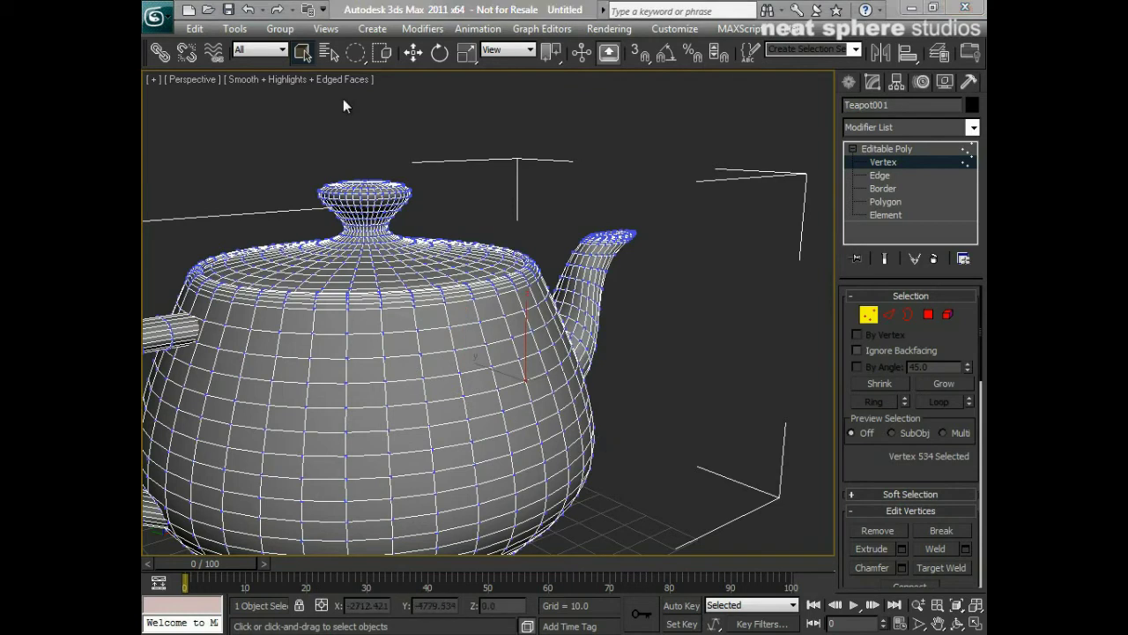
Set the region selection to Rectangular, marquee-select front body vertices, then clear the selection.
mouse_move(357, 52)
left_mouse_down()
mouse_move(357, 75)
mouse_move(357, 53)
left_mouse_up()
left_click(665, 470)
left_click_drag(498, 350, 302, 477)
middle_click_drag(641, 456, 591, 477, "alt")
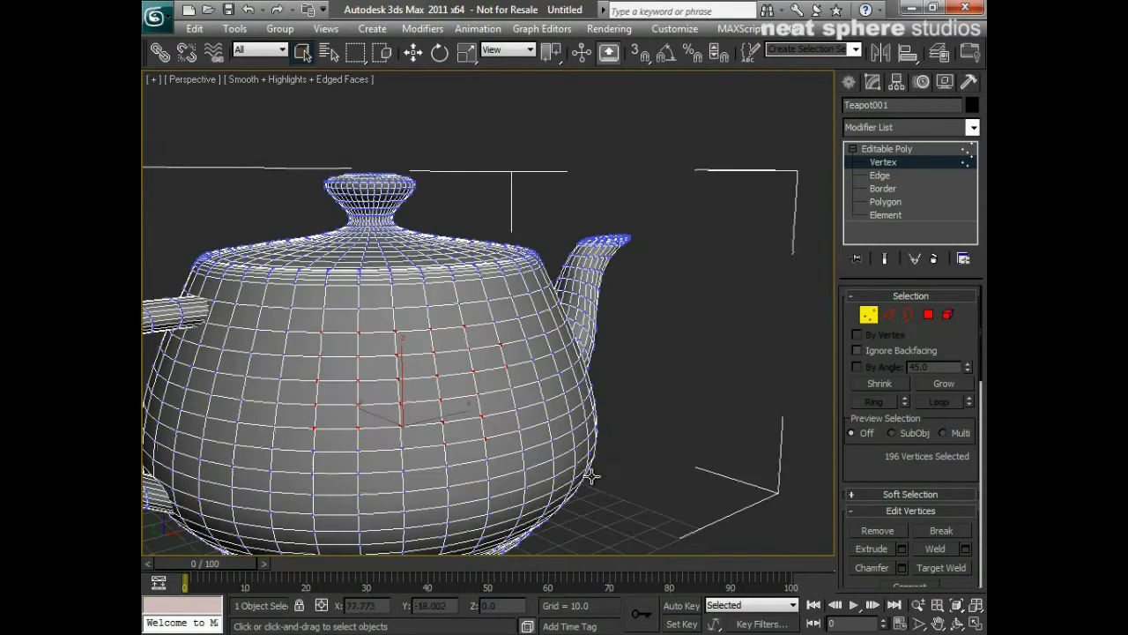
left_click(677, 345)
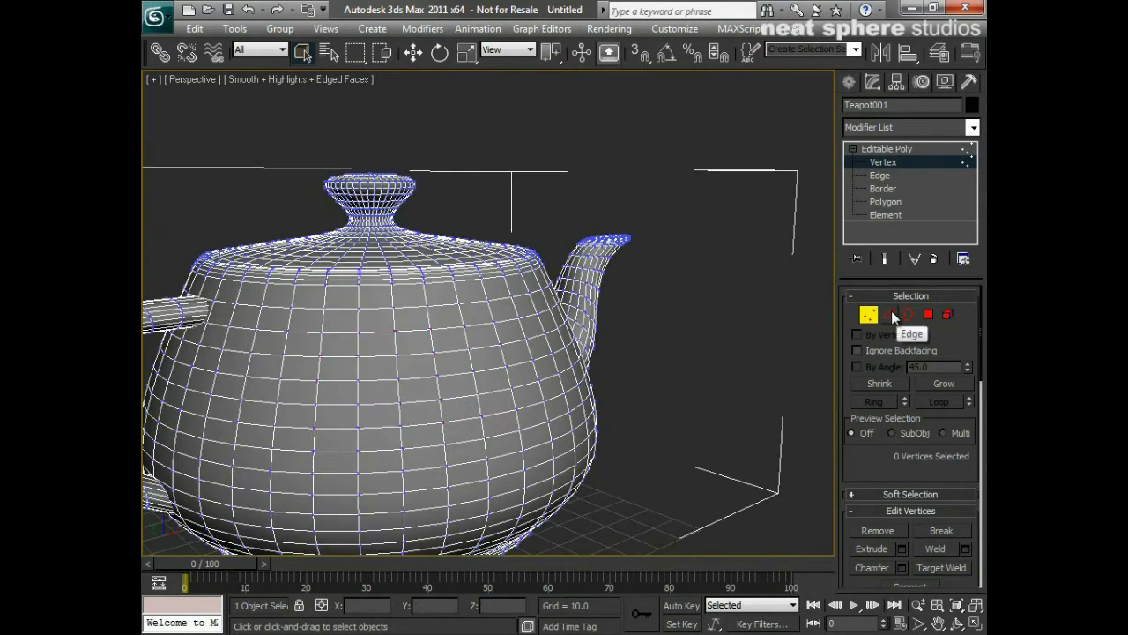
At Polygon level, try a 20-polygon block selection and several single-polygon selections.
left_click(928, 315)
left_click(421, 351)
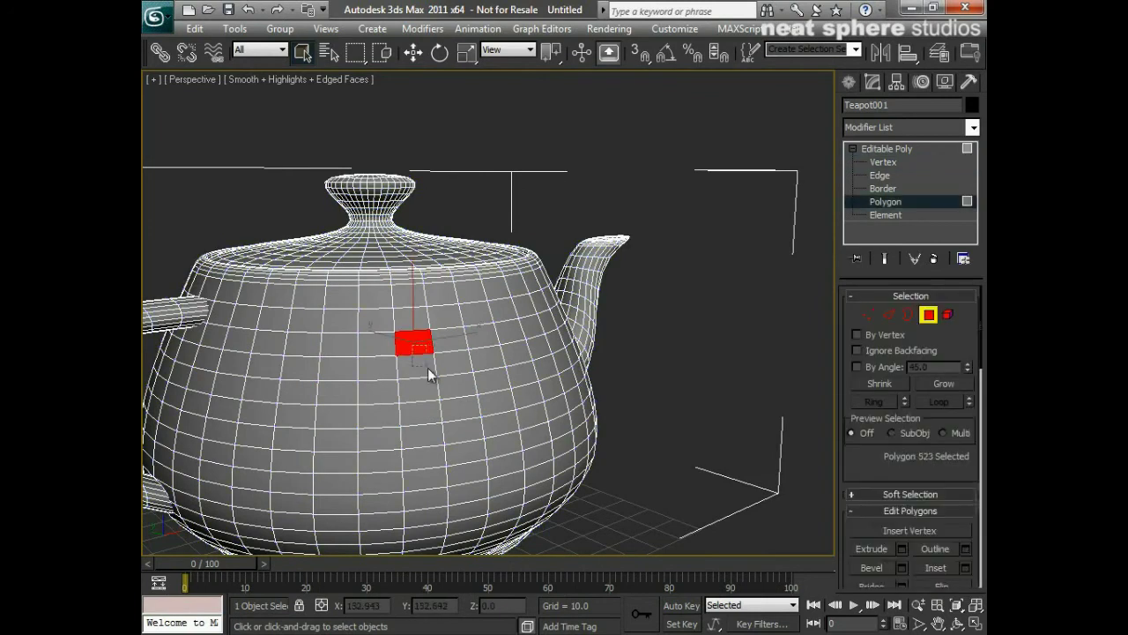
left_click_drag(458, 404, 459, 405)
middle_click_drag(596, 413, 559, 423, "alt")
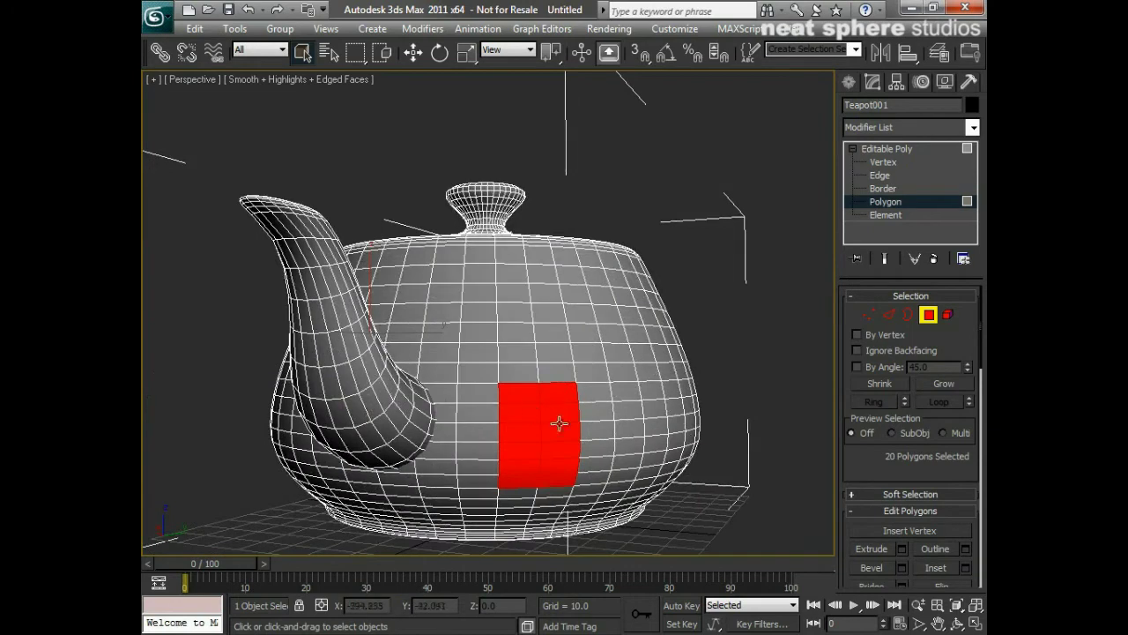
middle_click_drag(307, 376, 680, 418, "alt")
left_click(680, 418)
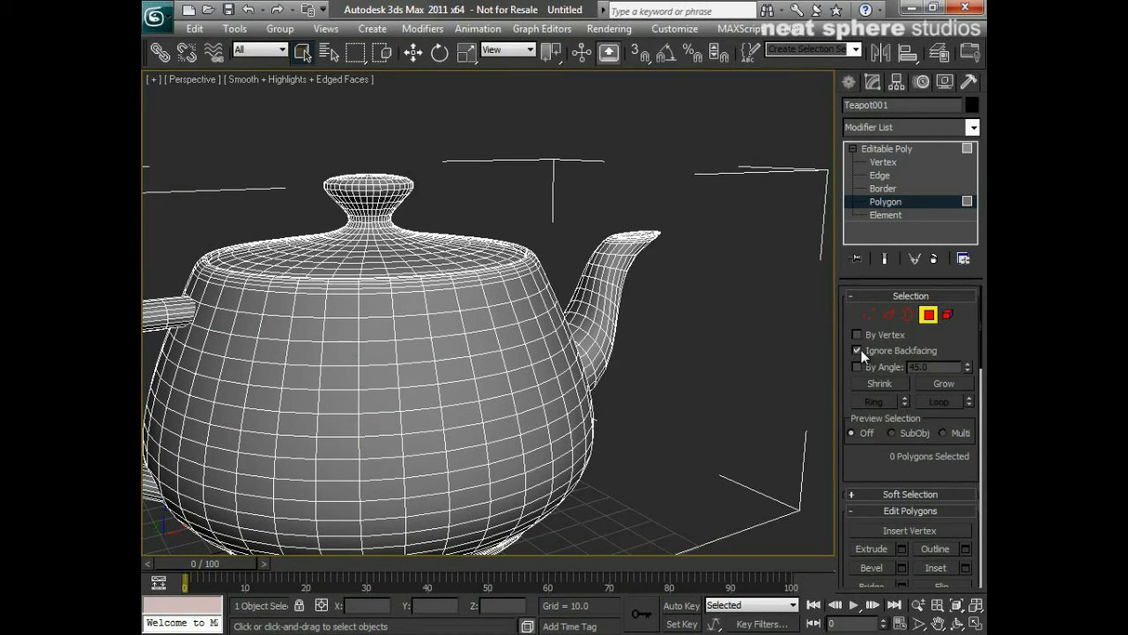
left_click(414, 377)
left_click(463, 394)
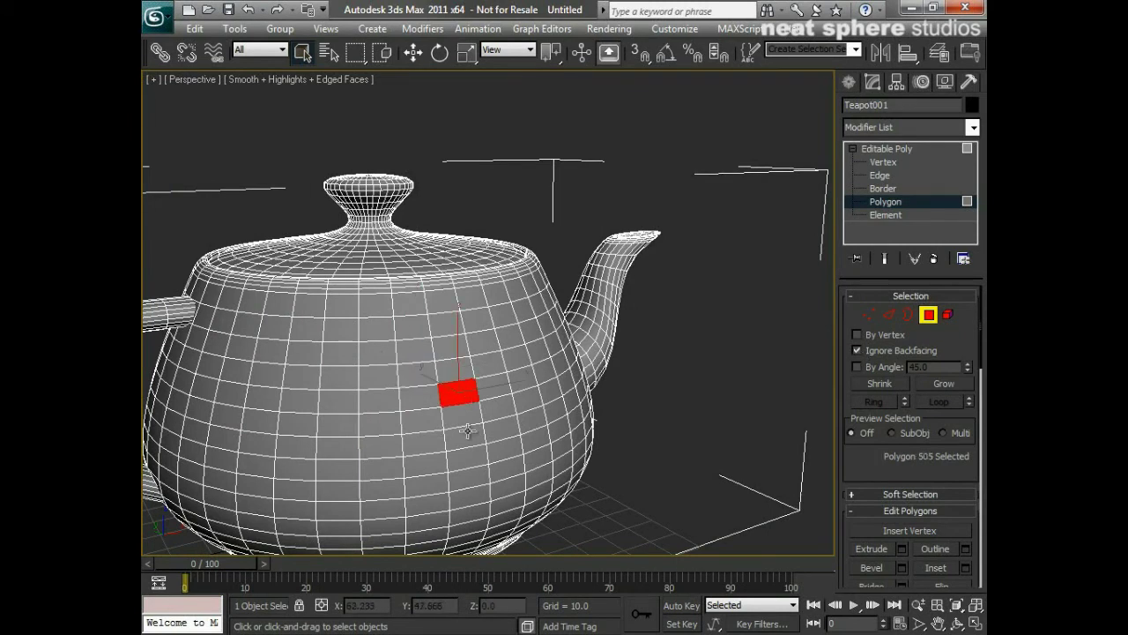
left_click(463, 415)
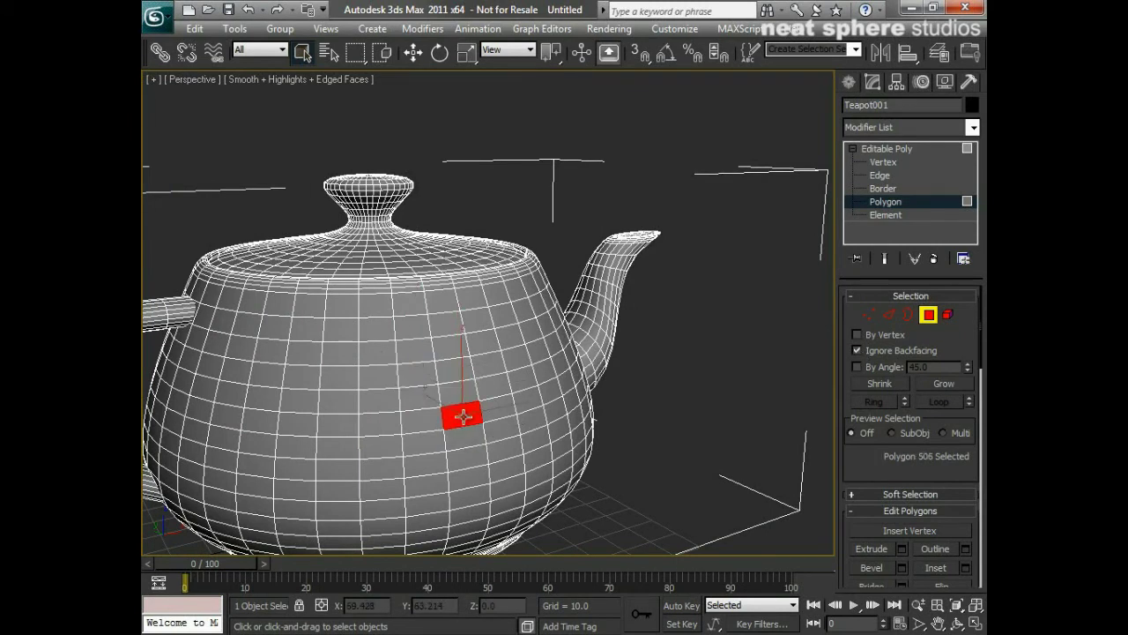
At Vertex level, select single vertices and a ten-vertex block, then clear the selection.
left_click(869, 315)
left_click(467, 357)
left_click(435, 359)
left_click_drag(448, 460, 448, 460)
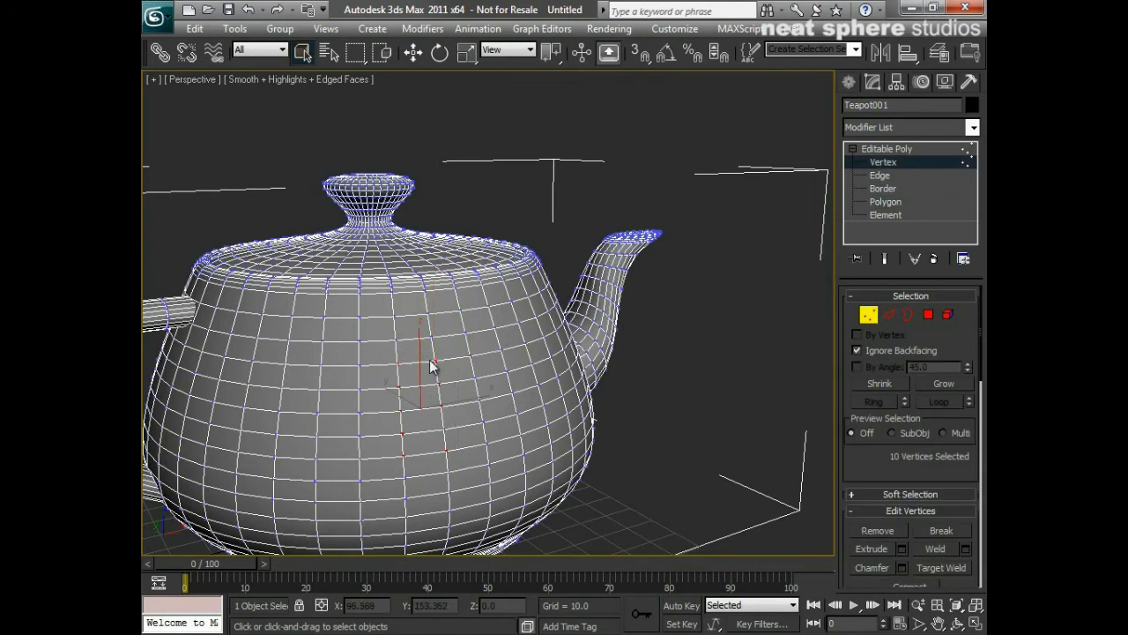
middle_click_drag(575, 402, 791, 428, "alt")
left_click_drag(604, 442, 605, 212)
right_click(605, 212)
left_click(605, 212)
Back at Polygon level, marquee-select 17 body polygons, view them, then deselect all.
key("4")
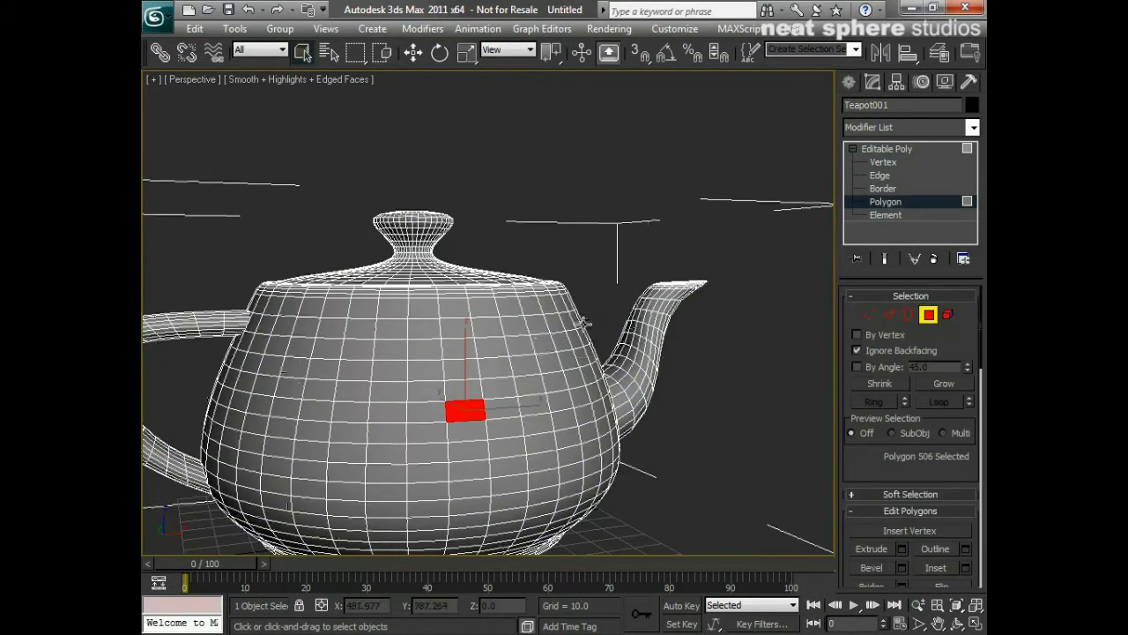
left_click_drag(397, 349, 465, 436)
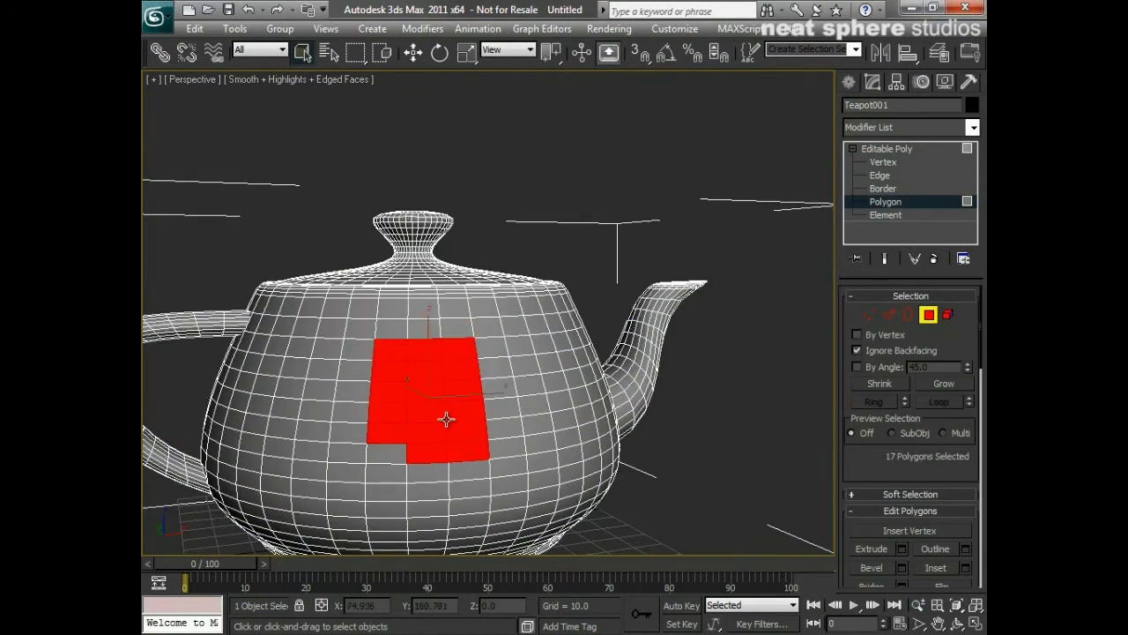
middle_click_drag(705, 441, 548, 433, "alt")
key("alt+z")
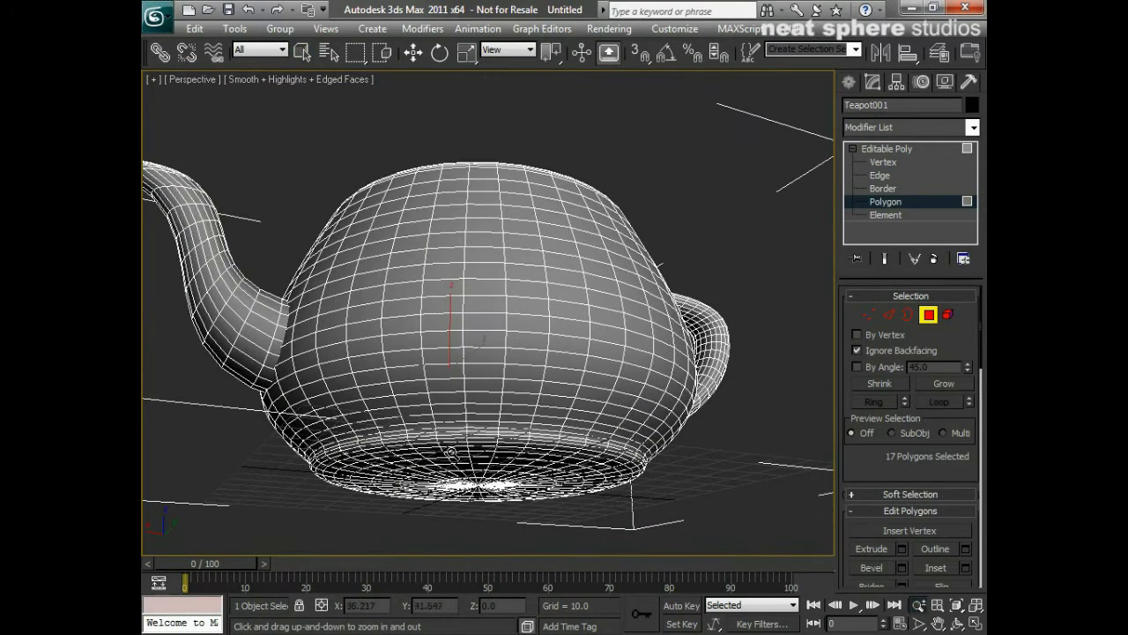
middle_click_drag(492, 289, 628, 418, "alt")
right_click(628, 418)
left_click(631, 420)
key("alt+z")
left_click_drag(632, 419, 632, 397)
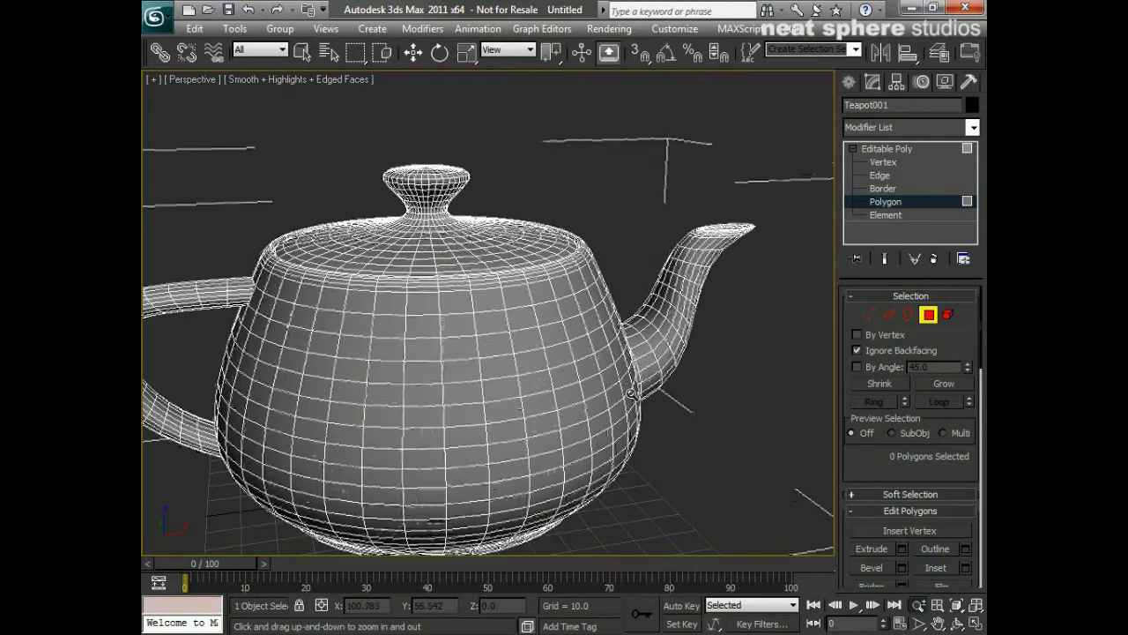
At Edge level, pick a vertical body edge and extend it with Loop into a 40-edge loop.
left_click(888, 315)
left_click(499, 362)
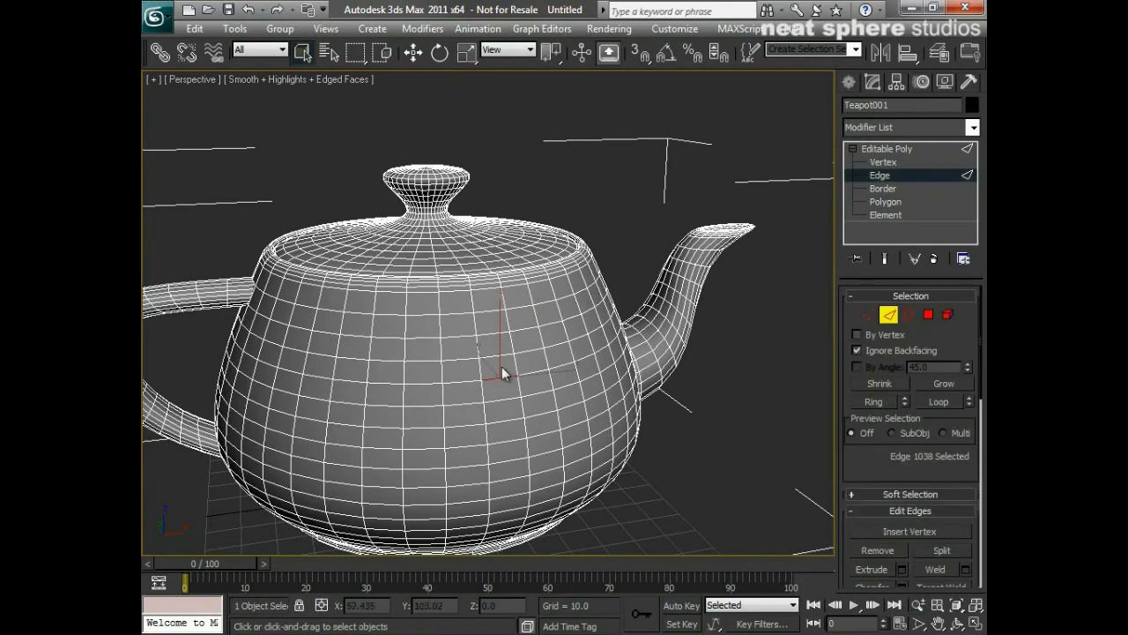
left_click(458, 402)
left_click(468, 339)
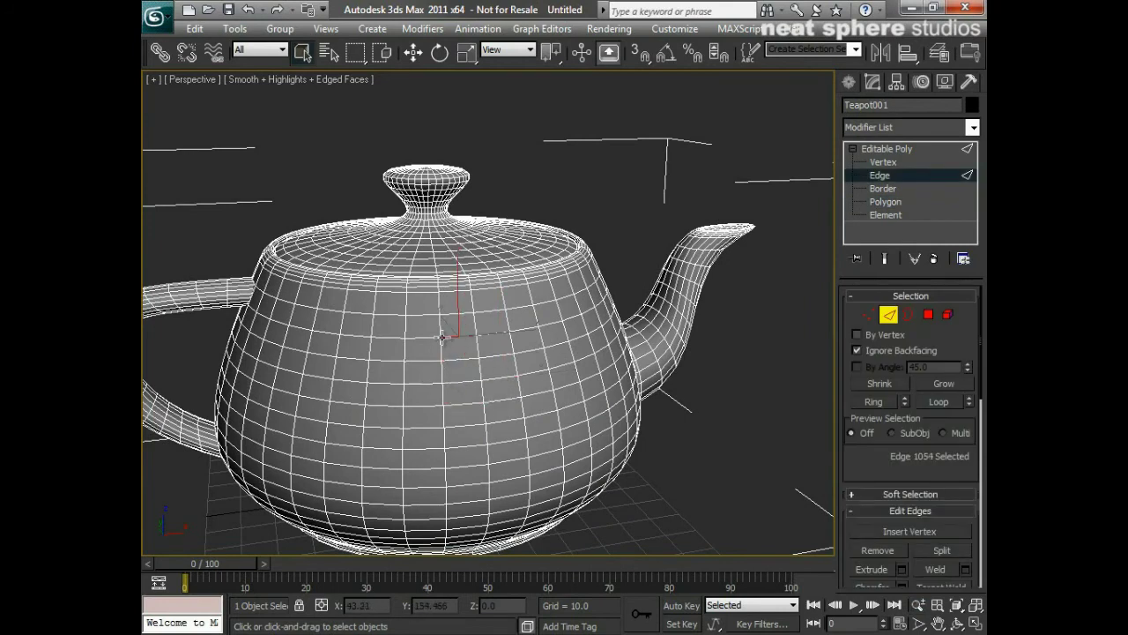
left_click(942, 400)
mouse_move(730, 405)
middle_mouse_down("alt")
mouse_move(310, 417)
mouse_move(164, 410)
mouse_move(503, 414)
mouse_move(736, 401)
middle_mouse_up("alt")
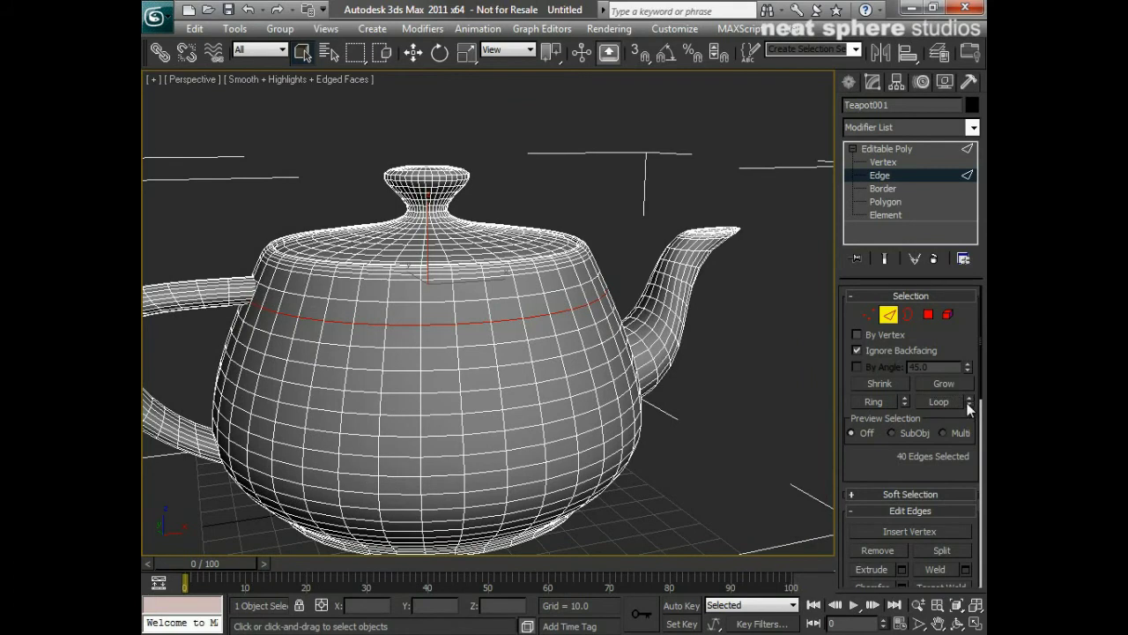
Shift the edge loop with the Ring spinner, then build a five-edge selection along the body.
left_click(904, 400)
left_click(905, 399)
left_click(904, 398)
left_click(904, 398)
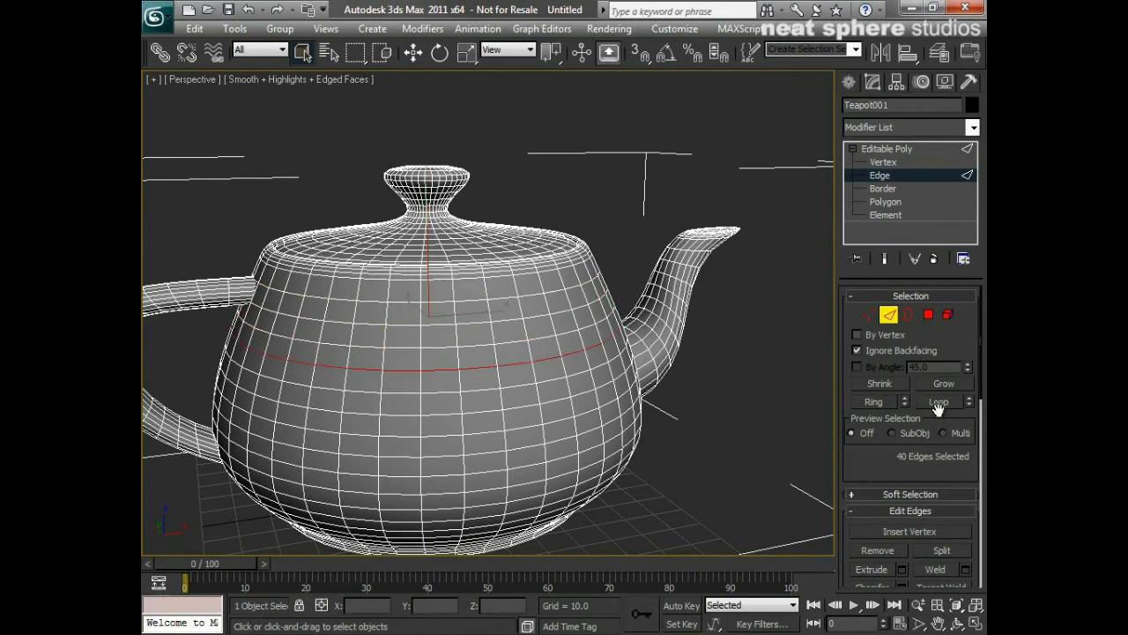
left_click(515, 363)
left_click(448, 370, "ctrl")
left_click(428, 370, "ctrl")
left_click(384, 372, "ctrl")
left_click(362, 367, "ctrl")
Step the five edges around the loop and back to centre with the Loop spinner.
left_click(969, 403)
left_click(968, 403)
left_click(969, 404)
left_click(969, 404)
left_click(969, 404)
left_click(969, 404)
left_click(968, 404)
left_click(969, 404)
left_click(968, 399)
left_click(968, 398)
left_click(968, 396)
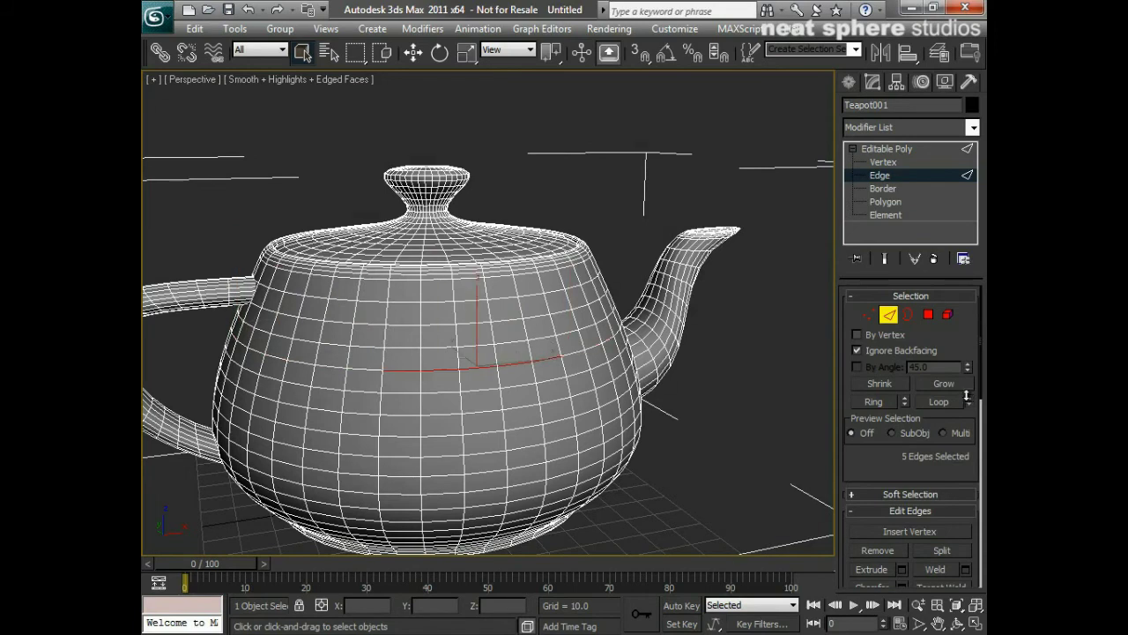
Move the five edges down to lower rings with the Ring spinner.
left_click(906, 399)
left_click(905, 397)
left_click(904, 397)
left_click(906, 397)
left_click(906, 396)
left_click(906, 399)
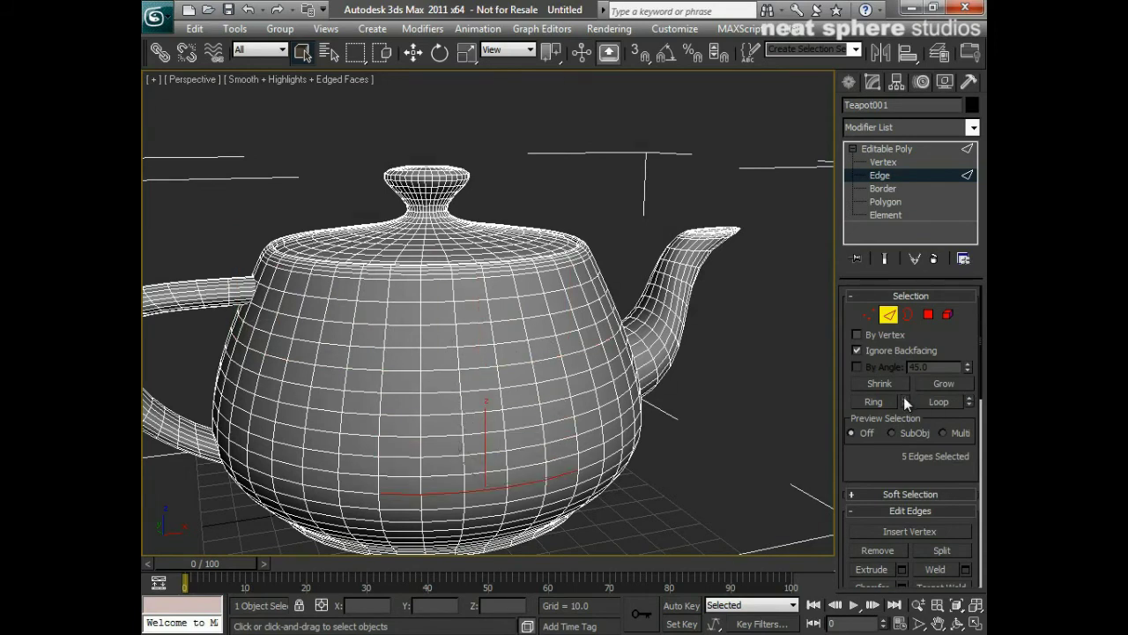
Add parallel edge rows with Ring to reach 45 edges, then deselect all edges.
left_click(902, 404, "ctrl")
left_click(903, 404, "ctrl")
left_click(903, 403, "ctrl")
left_click(902, 403, "ctrl")
left_click(903, 403, "ctrl")
left_click(903, 403, "ctrl")
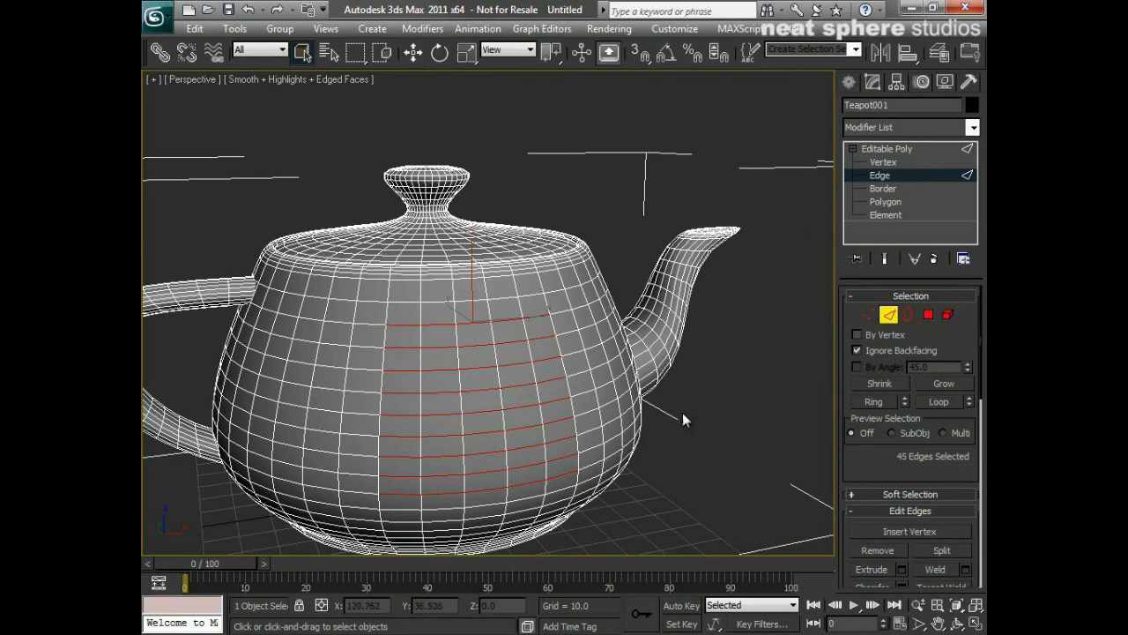
left_click(763, 382)
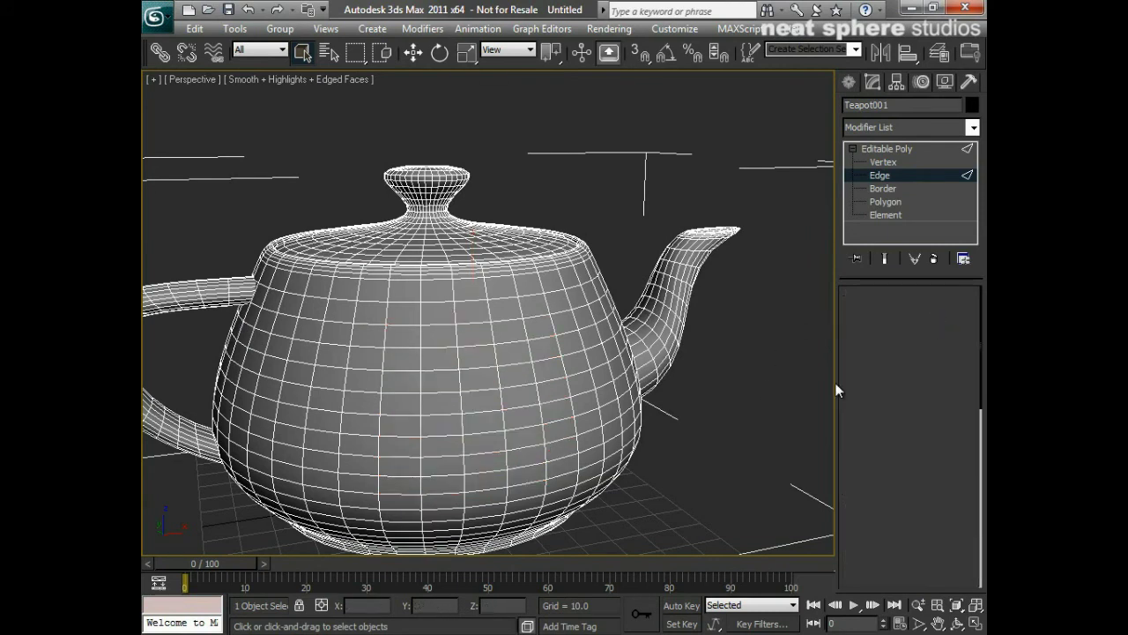
Select body polygon 504, grow it to 81 polygons, then shrink back to one.
key("4")
left_click(477, 356)
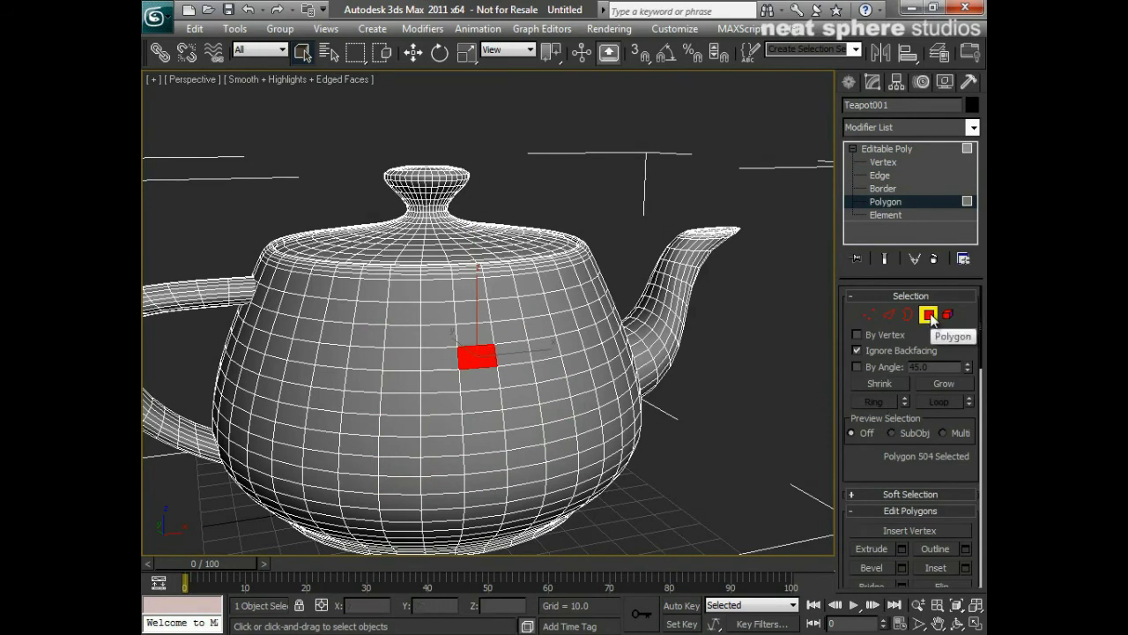
left_click(943, 383)
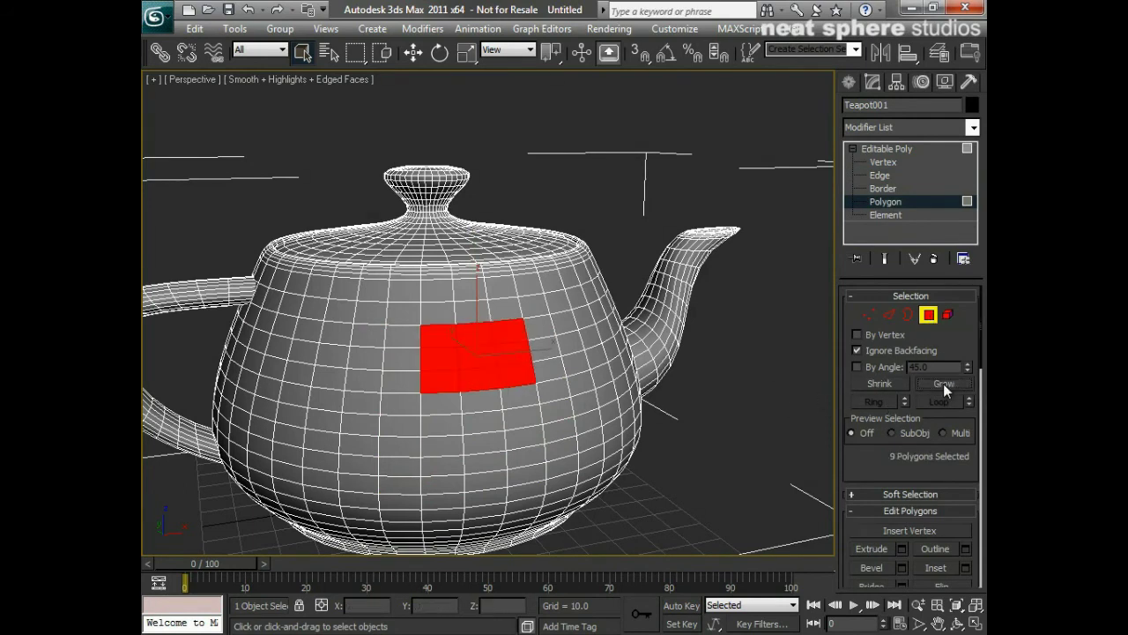
left_click(944, 383)
left_click(943, 383)
left_click(943, 384)
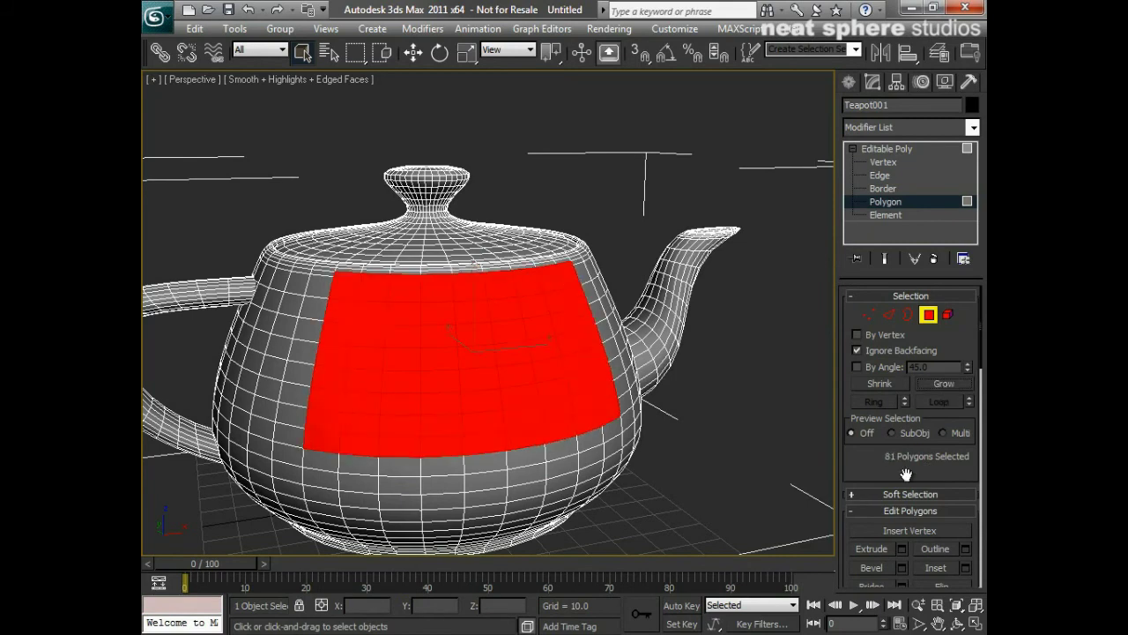
left_click(866, 382)
left_click(867, 383)
left_click(866, 382)
left_click(866, 383)
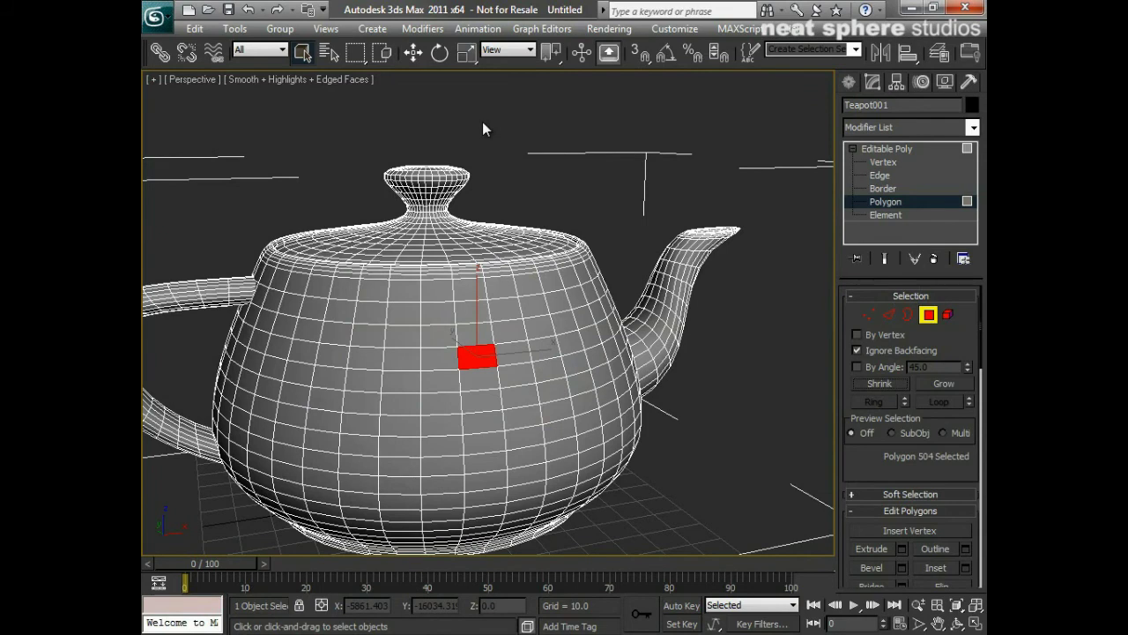
At Edge level, pick two stacked vertical body edges and Loop them into two horizontal loops (80 edges).
left_click(888, 315)
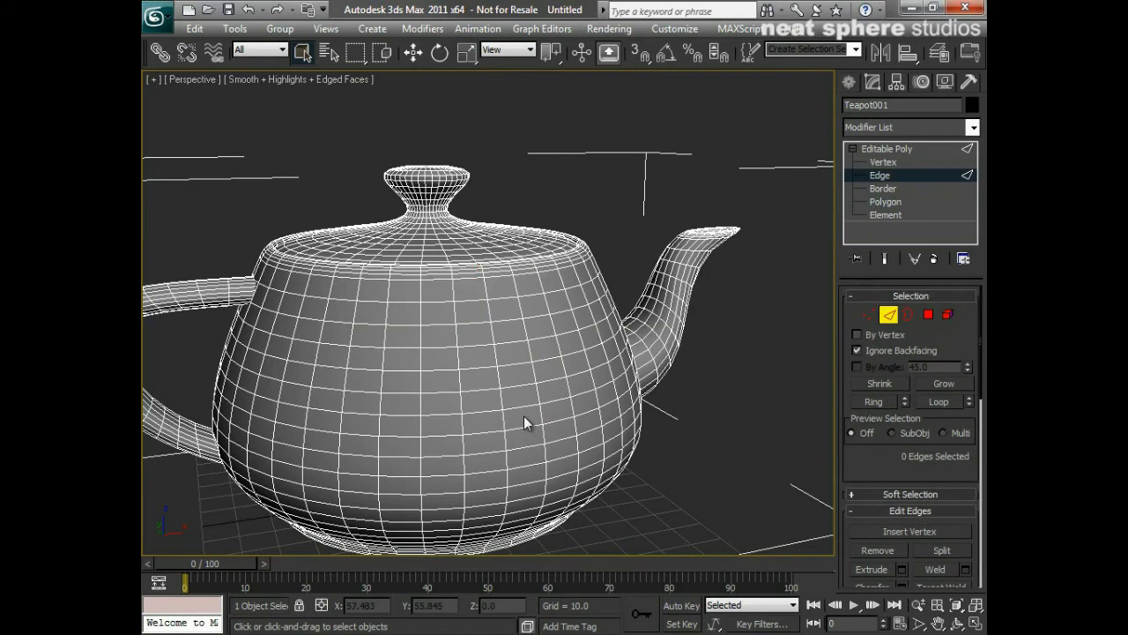
left_click(431, 369)
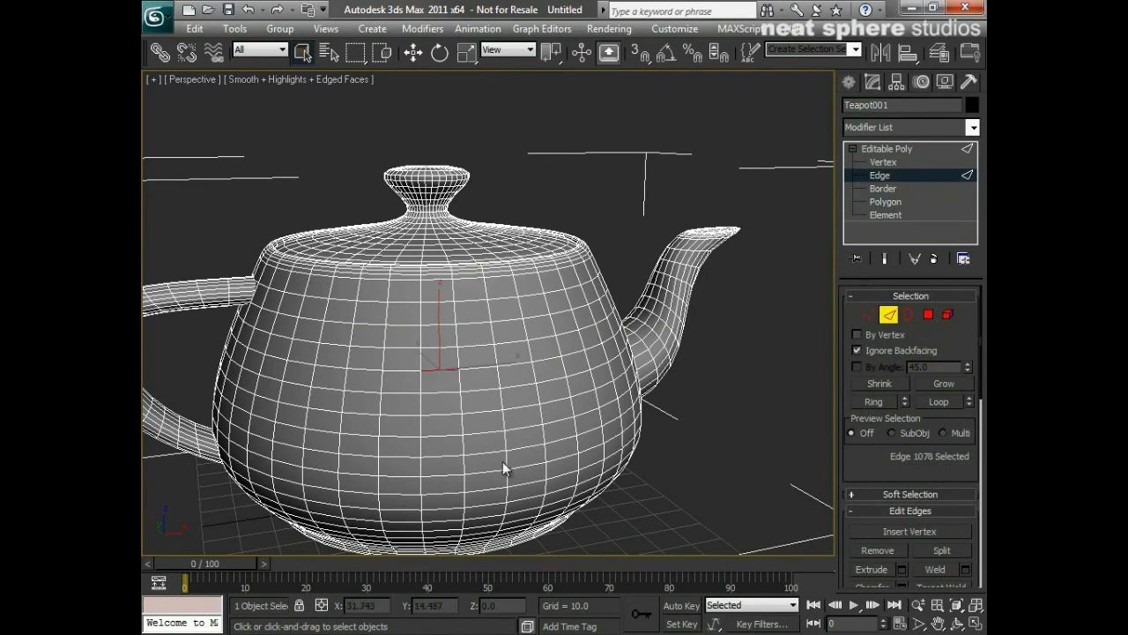
left_click(443, 393, "ctrl")
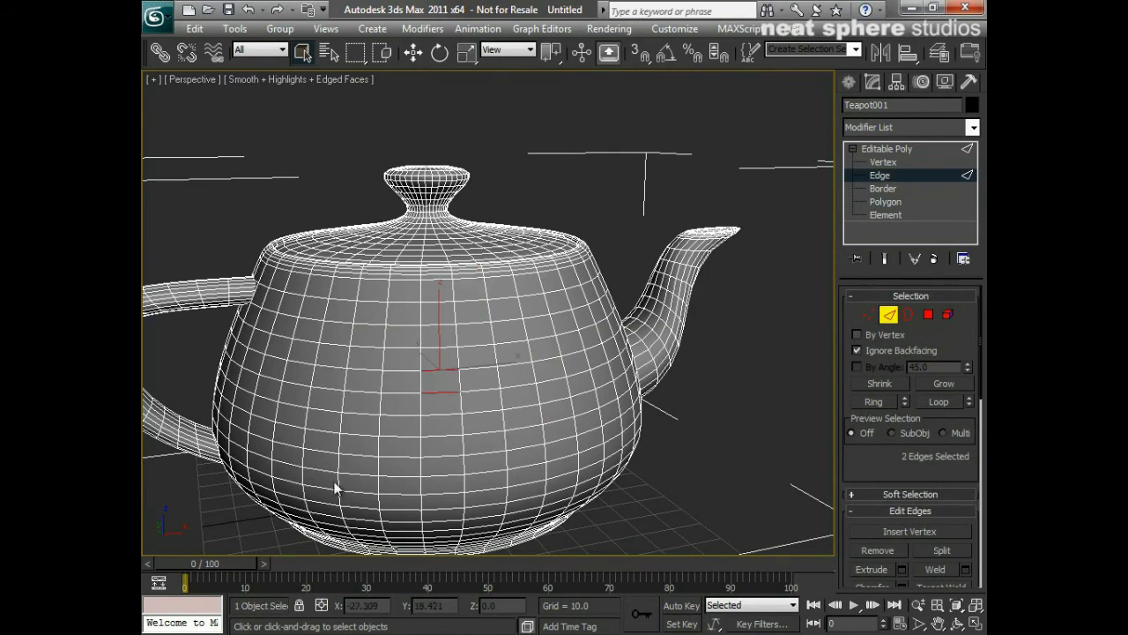
left_click(939, 402)
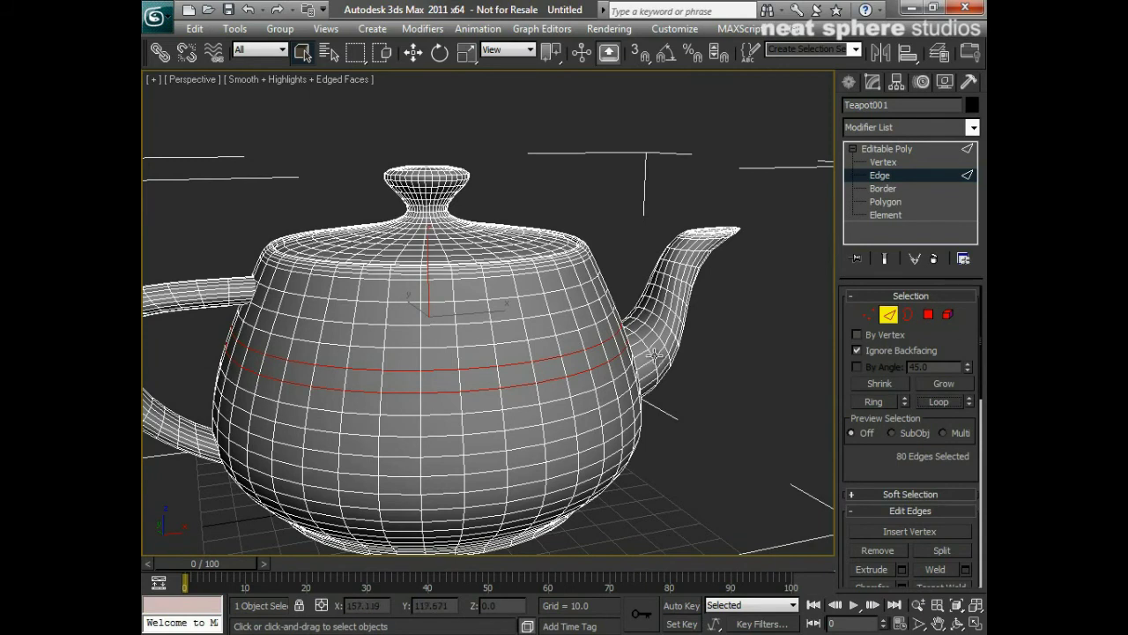
Convert the two edge loops into a 40-polygon band by switching between Edge and Polygon levels.
left_click(927, 314, "ctrl")
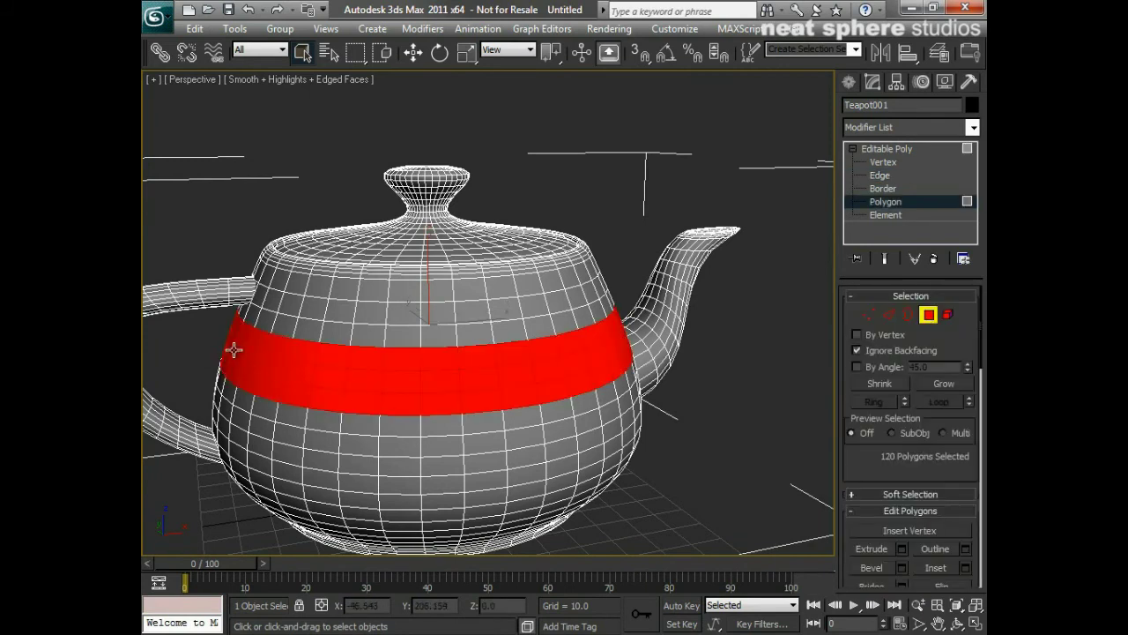
left_click(572, 338)
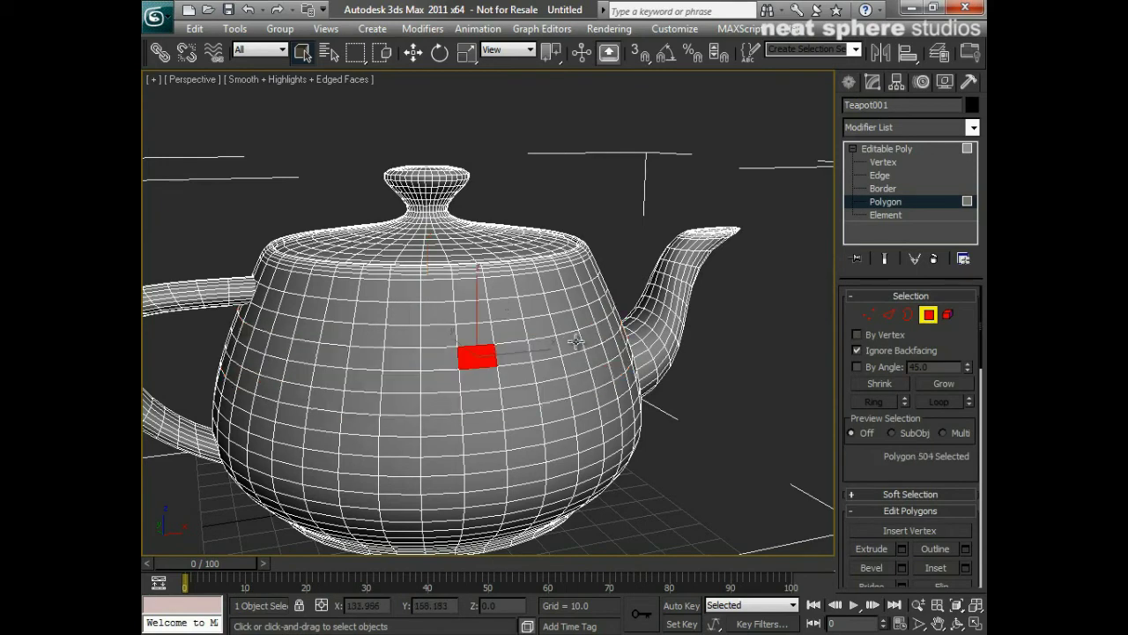
left_click(888, 315)
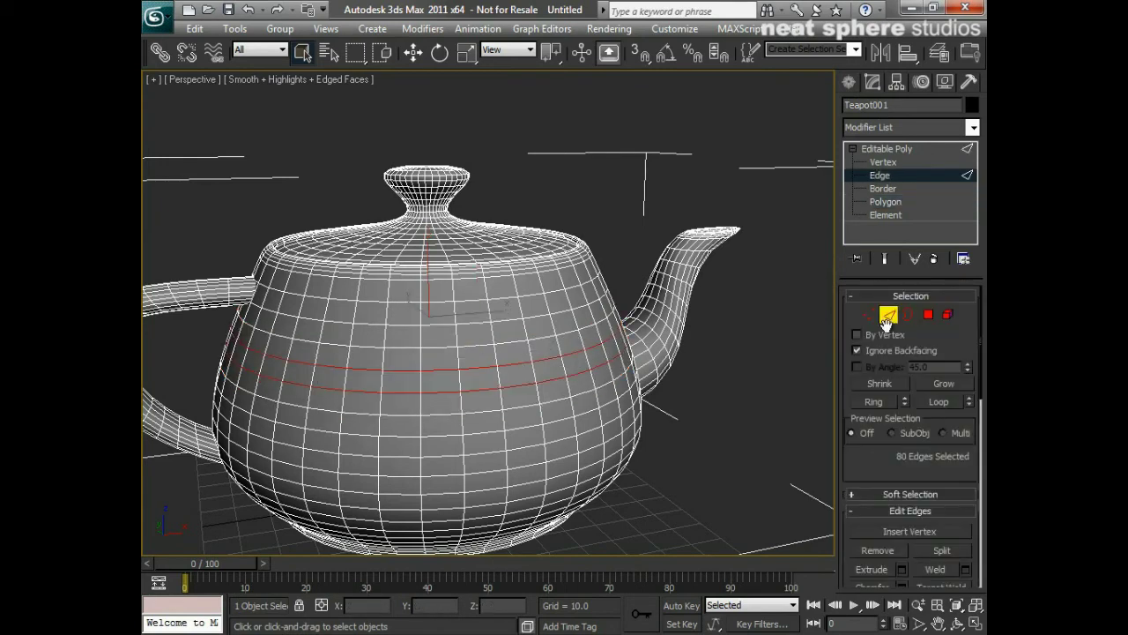
left_click(928, 314, "ctrl")
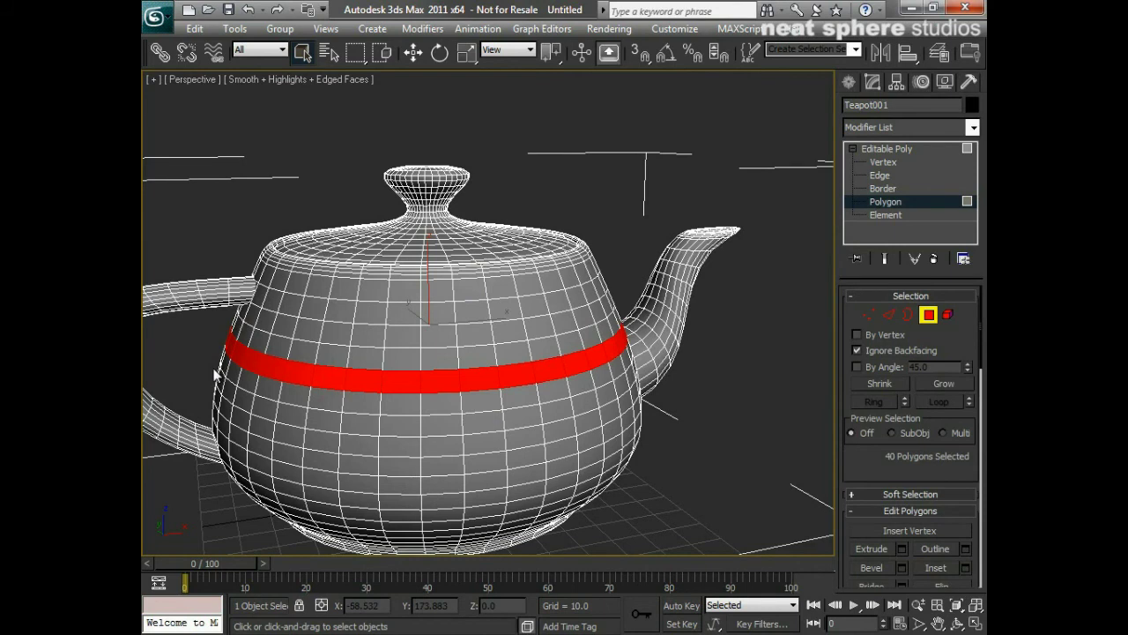
left_click(888, 315)
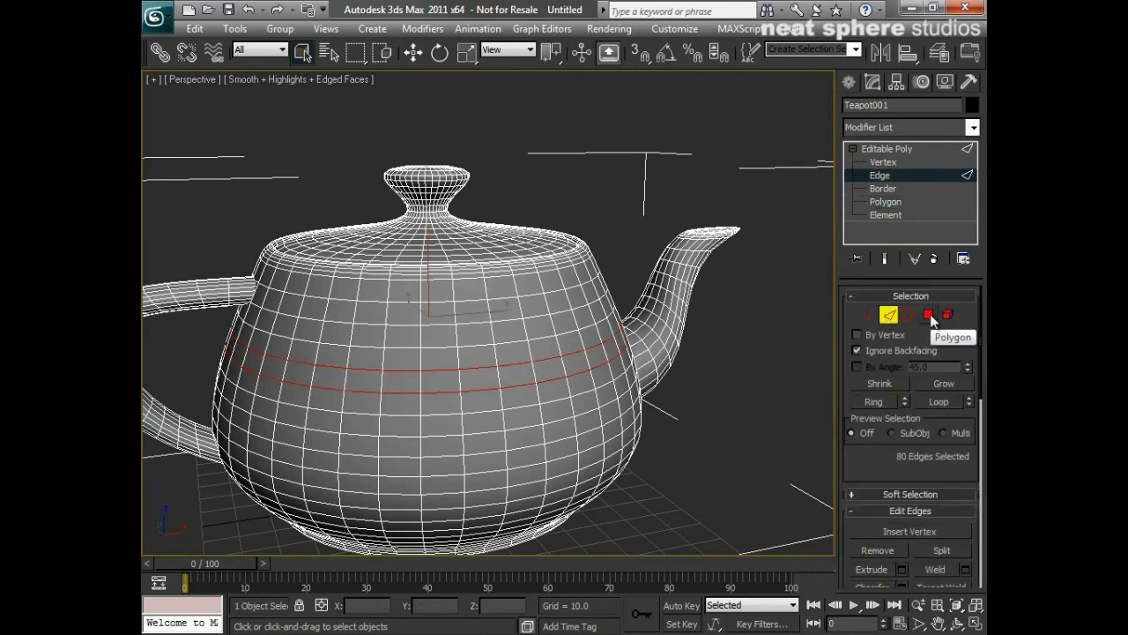
left_click(930, 315)
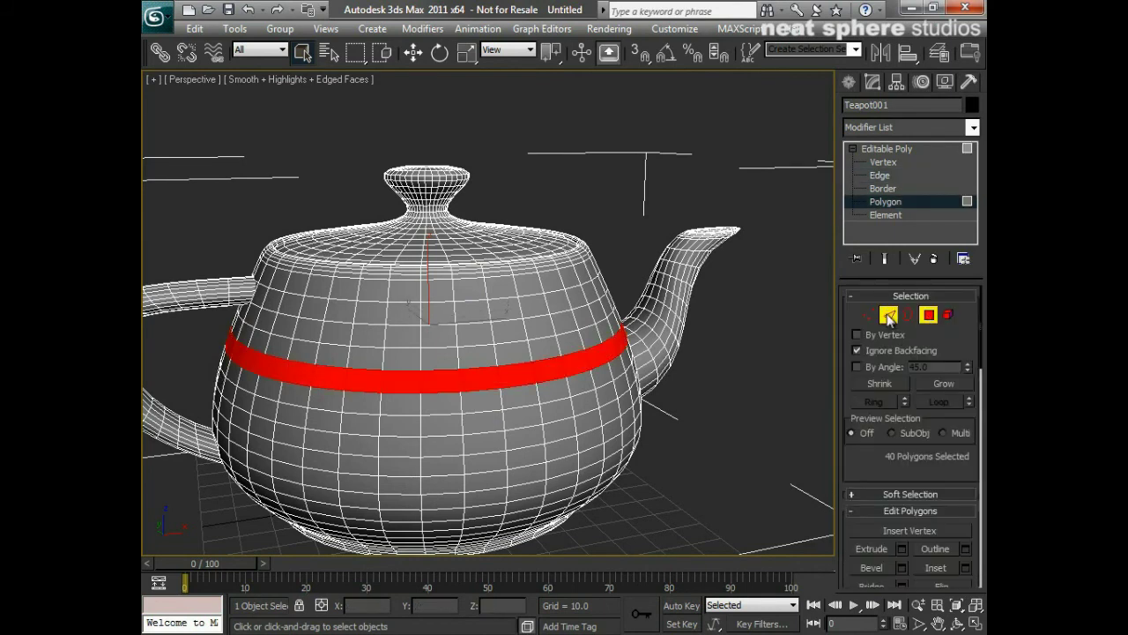
Grow the band to 120 polygons, then return to the 40-polygon band and orbit the view.
left_click(889, 316)
left_click(926, 315, "ctrl")
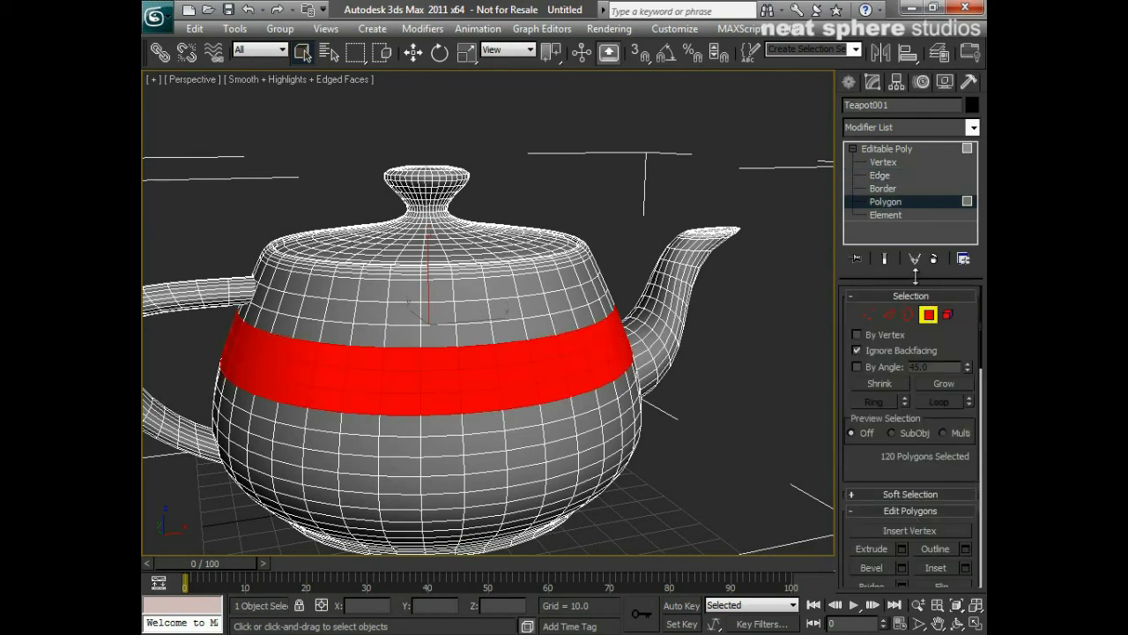
left_click(891, 316)
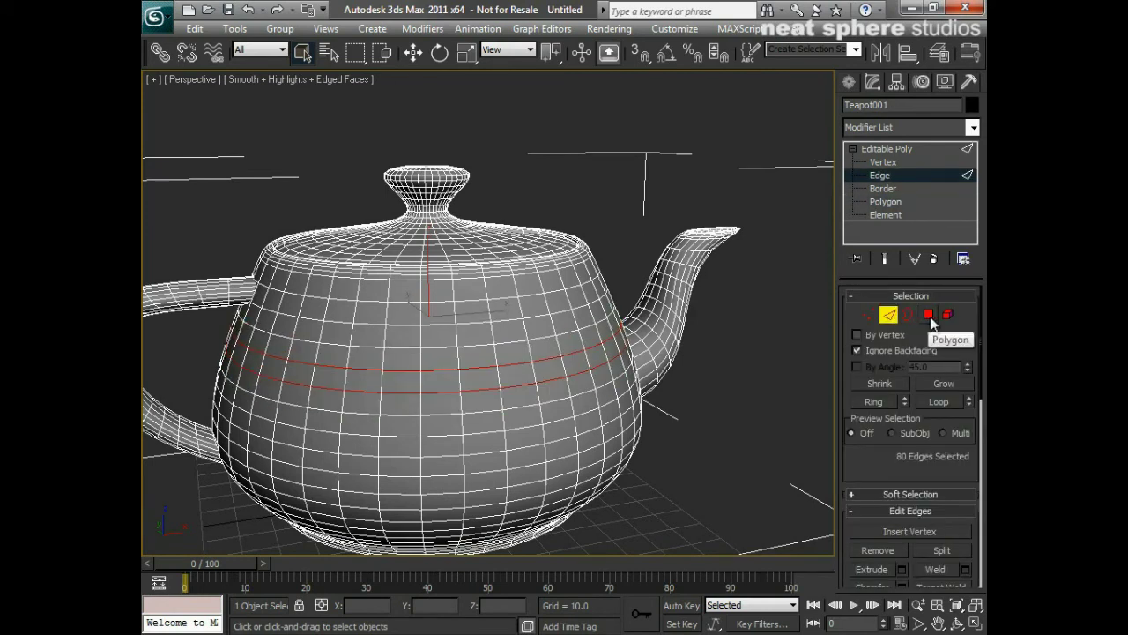
left_click(928, 316, "ctrl")
mouse_move(547, 375)
middle_mouse_down("alt")
mouse_move(260, 466)
mouse_move(223, 385)
mouse_move(253, 365)
mouse_move(536, 366)
middle_mouse_up("alt")
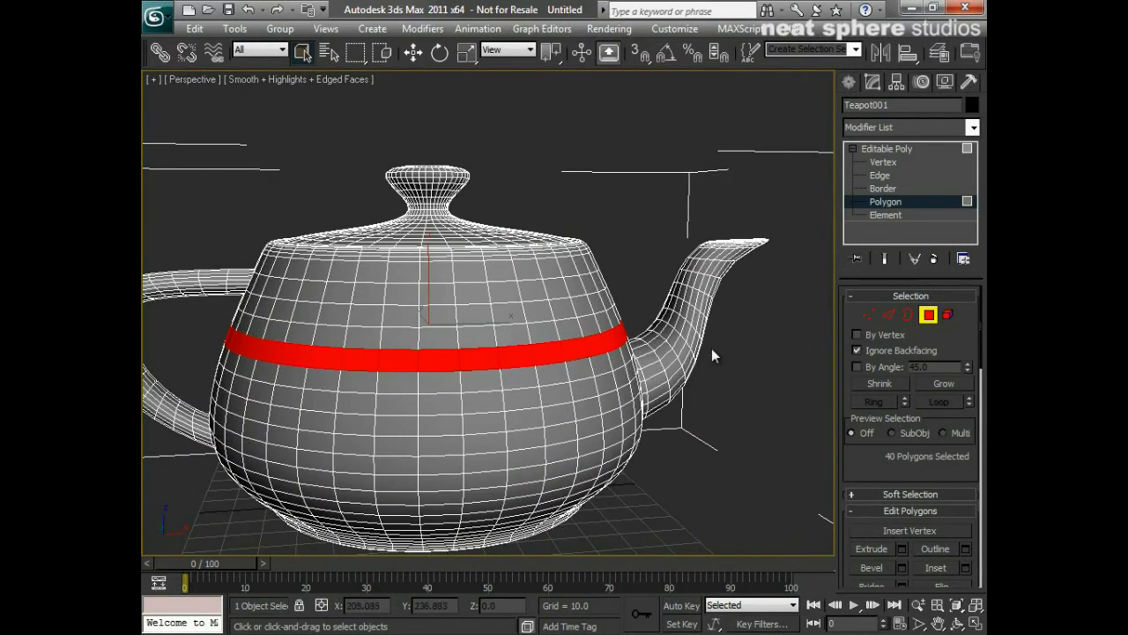
Delete the 40-polygon band, then select the gap's upper and lower border loops.
key("Delete")
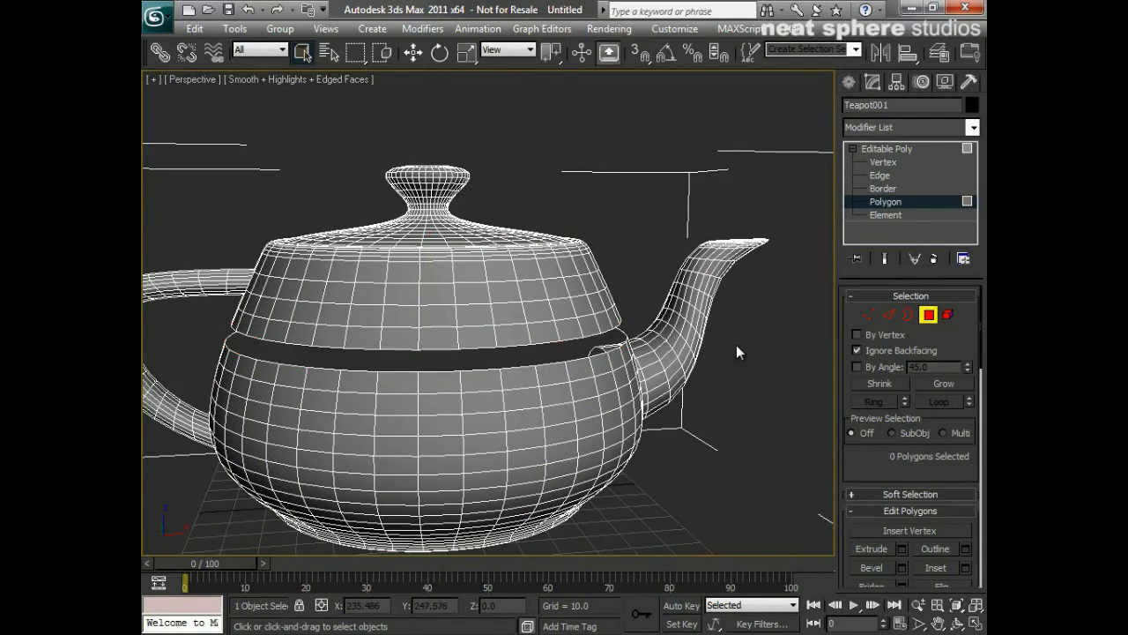
scroll(766, 366, "up", 5)
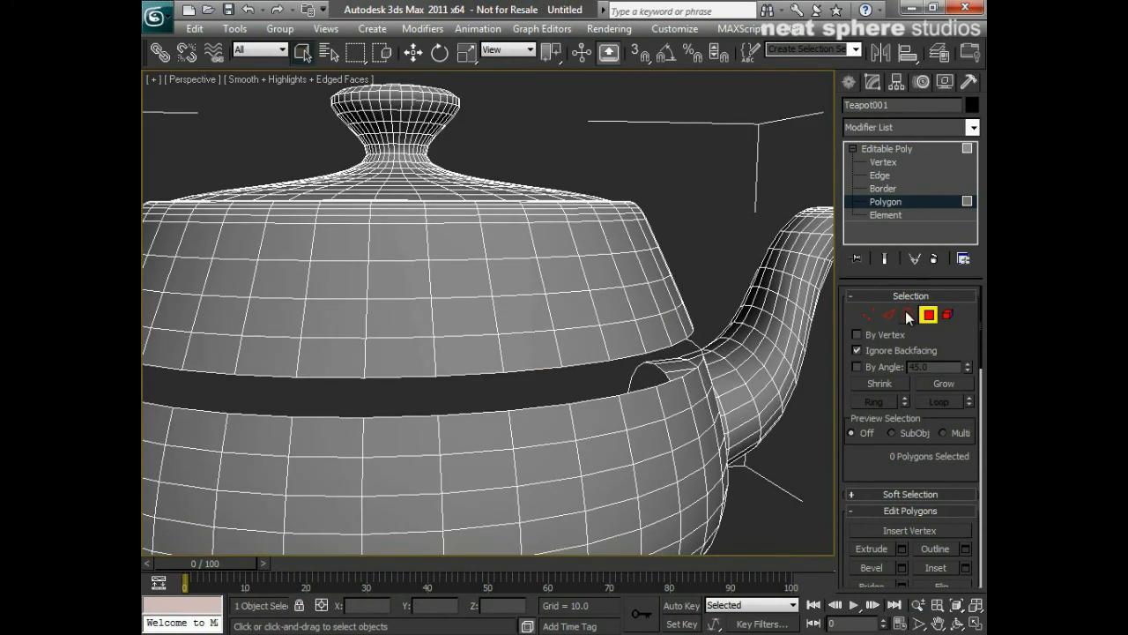
left_click(909, 315)
left_click(719, 231)
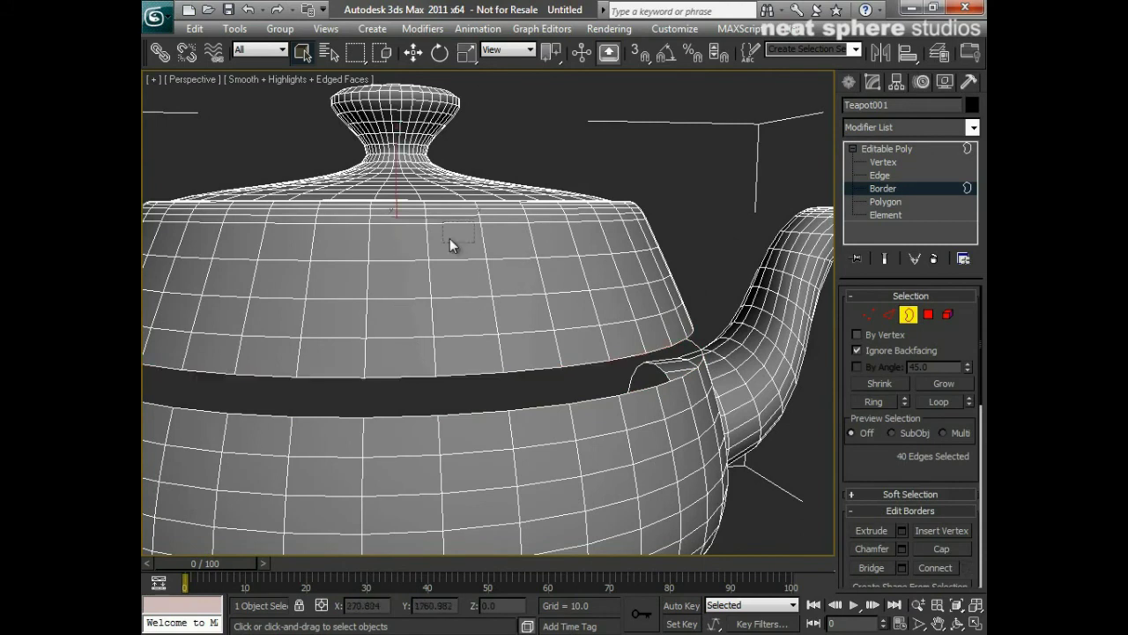
left_click(427, 377)
left_click(423, 413, "ctrl")
Bridge the two border loops to close the gap, then zoom out and clear the selection.
middle_click_drag(420, 411, 457, 432, "alt")
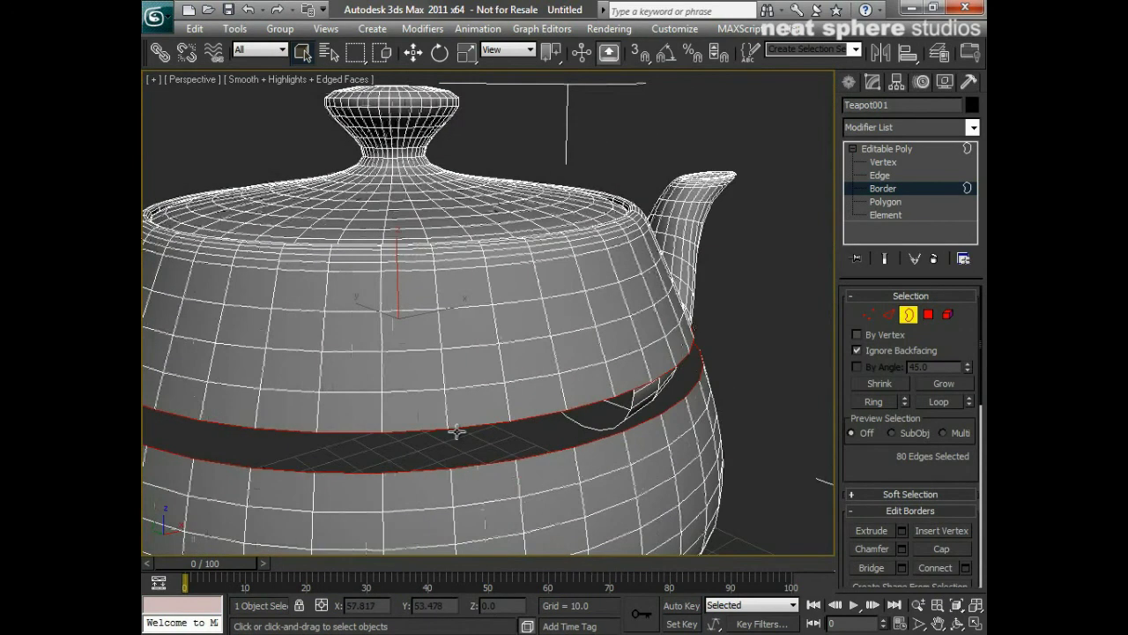
left_click(872, 567)
middle_click_drag(603, 388, 618, 413, "alt")
scroll(618, 421, "down", 3)
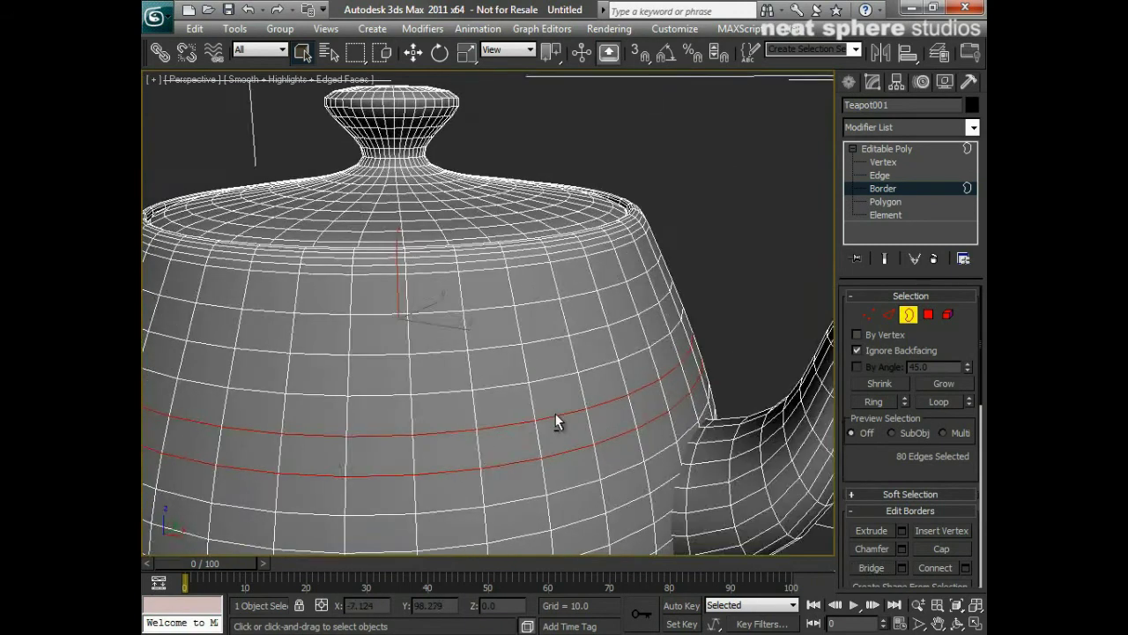
key("alt+z")
scroll(547, 397, "down", 4)
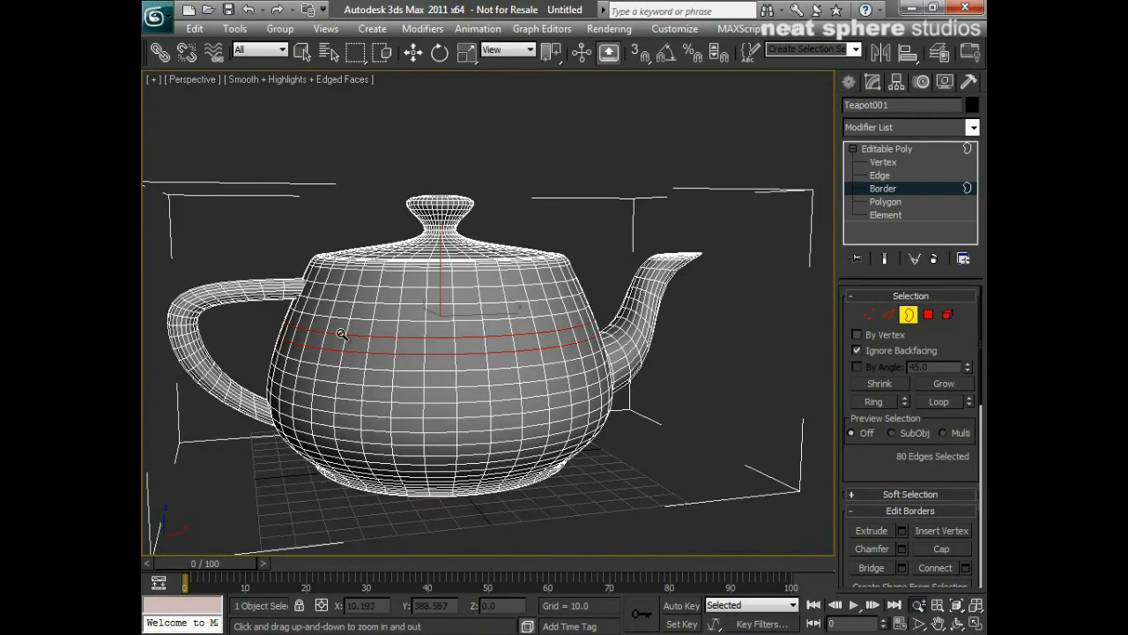
key("q")
left_click(450, 359)
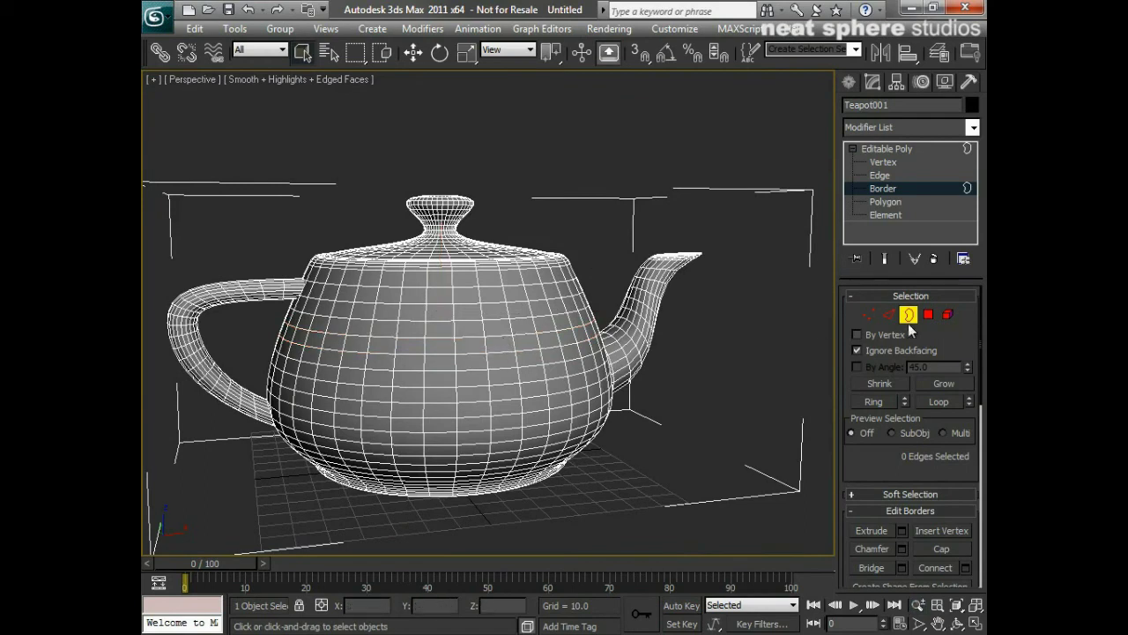
Delete a single polygon on the teapot body and zoom in on the resulting hole.
key("4")
left_click(500, 344)
key("Delete")
key("alt+z")
left_click_drag(518, 379, 529, 332)
scroll(528, 332, "up", 1)
scroll(587, 453, "up", 1)
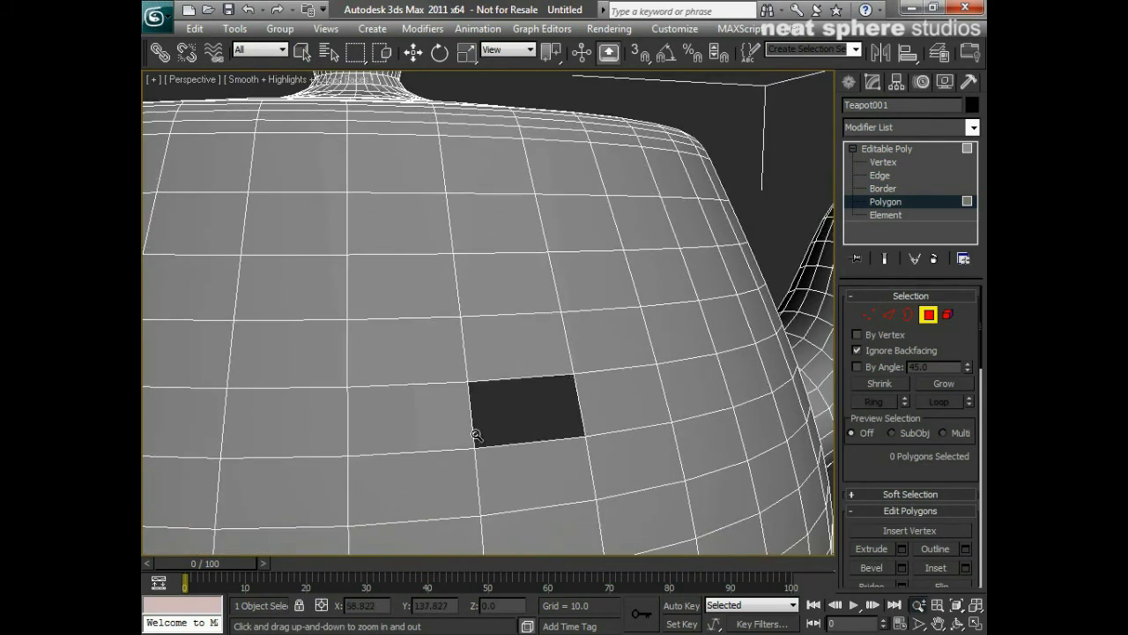
Cap the hole's four-edge border with a new polygon, then zoom out and deselect.
left_click(909, 315)
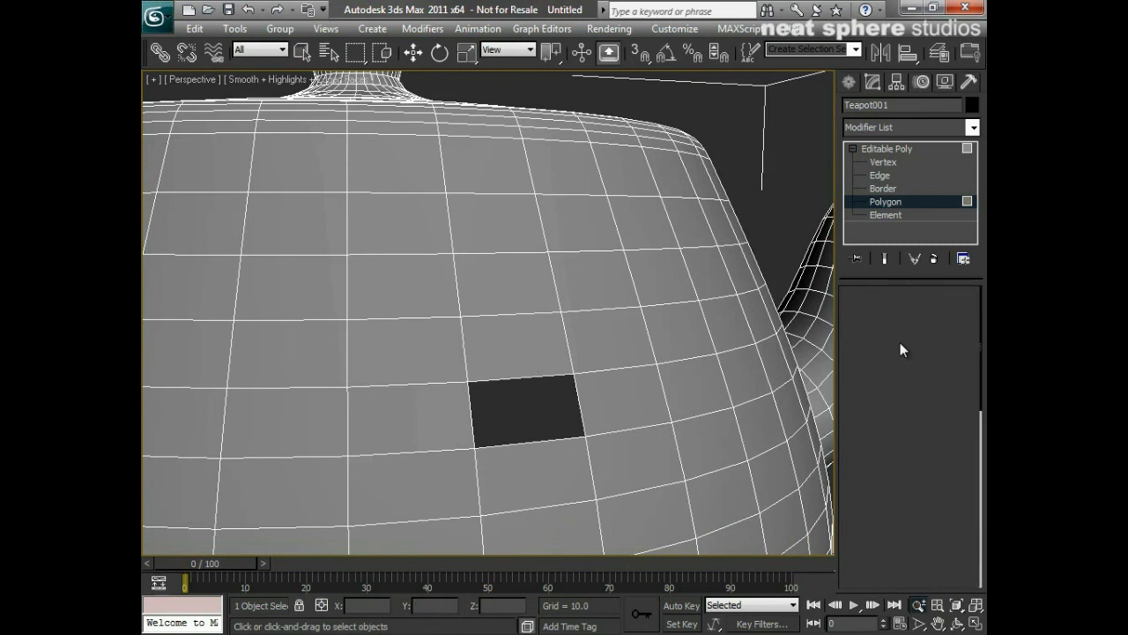
left_click(579, 402)
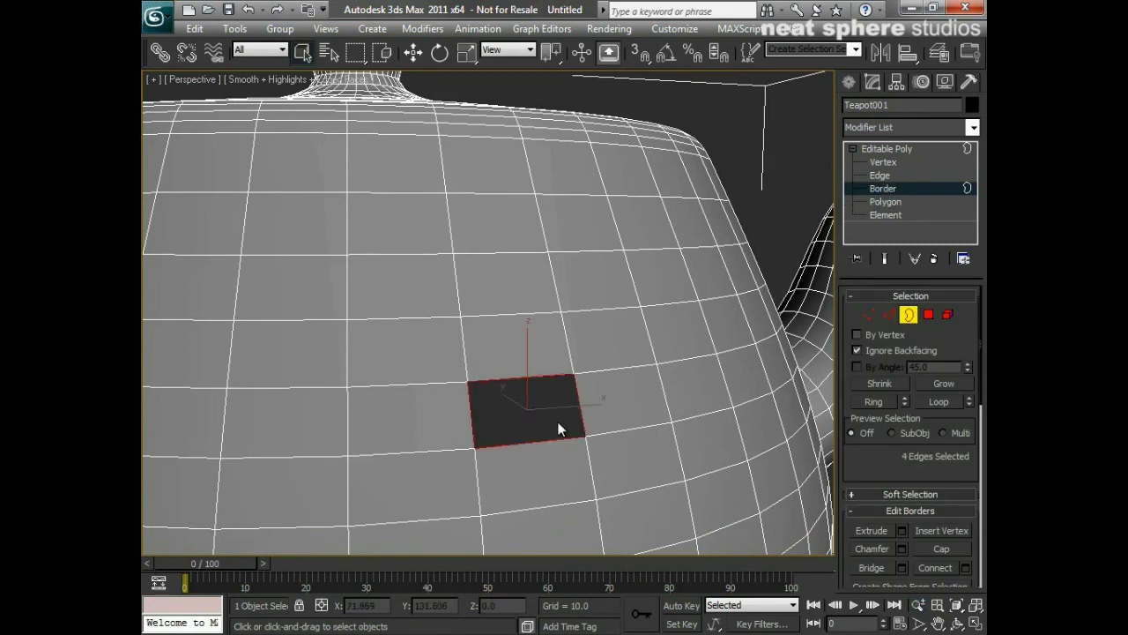
left_click(936, 548)
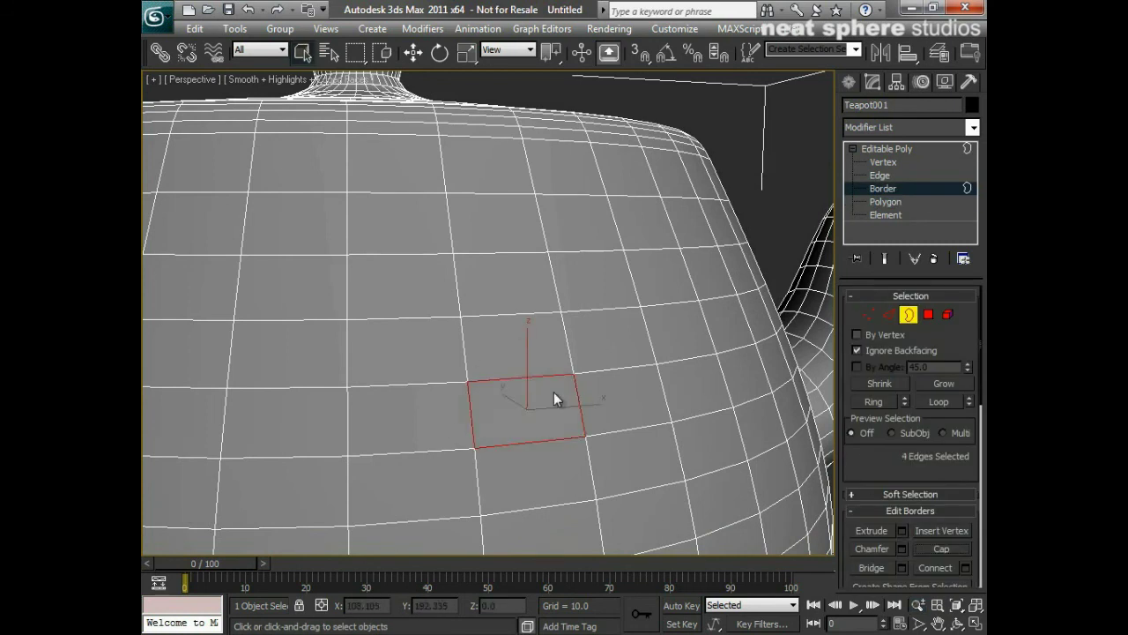
scroll(553, 392, "down", 6)
left_click(683, 466)
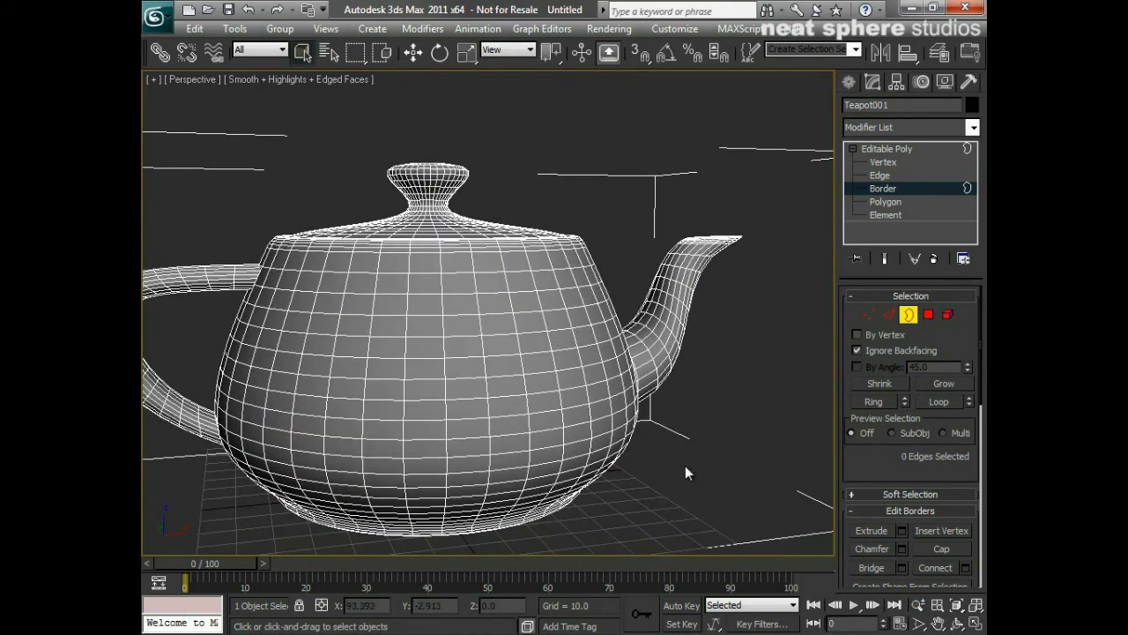
Select one body vertex and grow the selection three times to 25 vertices.
middle_click_drag(484, 433, 559, 433)
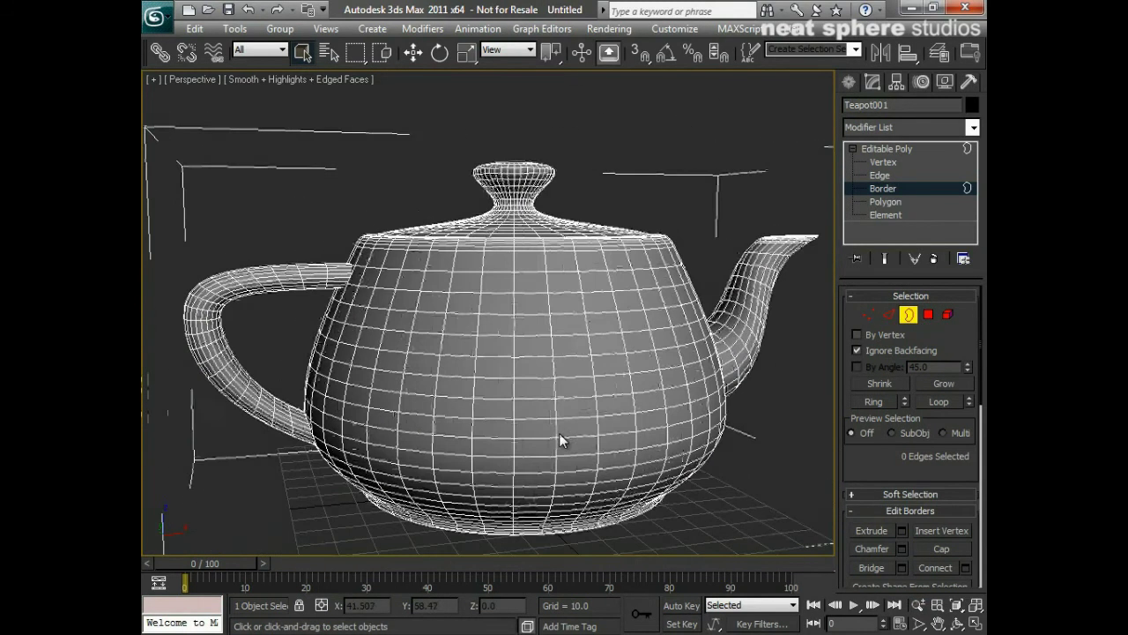
left_click(864, 315)
left_click(550, 335)
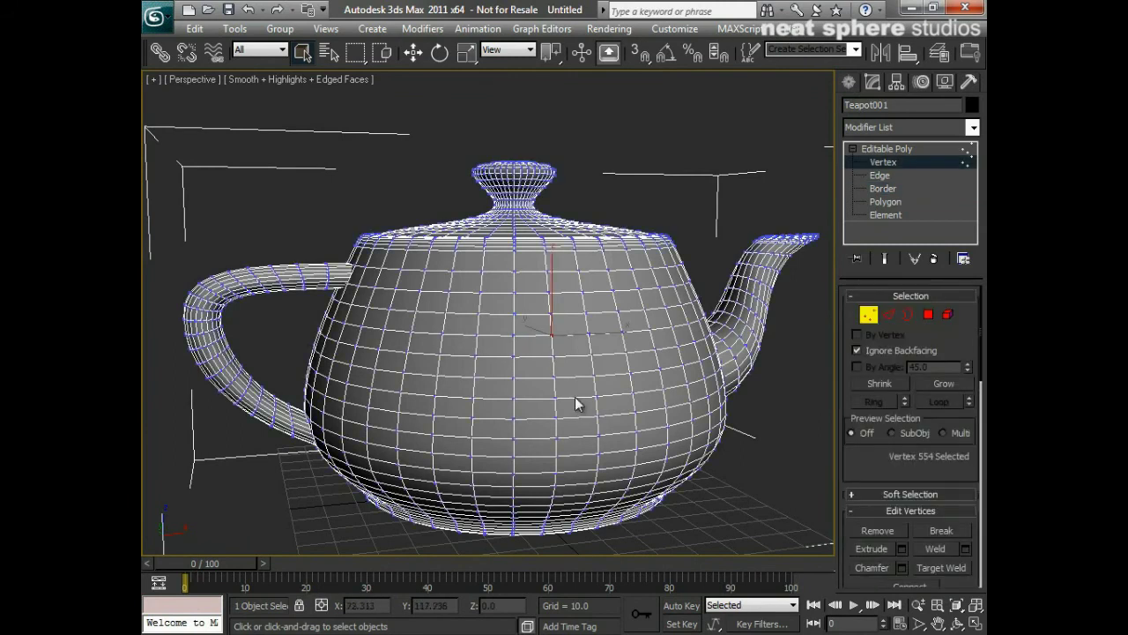
left_click(943, 385)
left_click(943, 384)
left_click(943, 384)
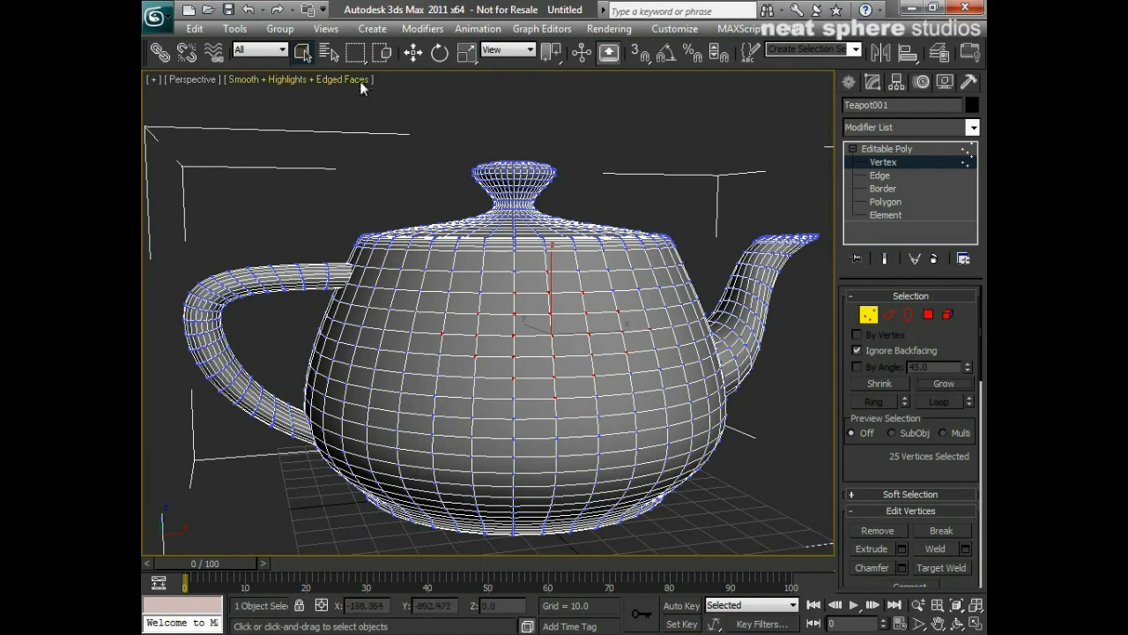
Move the 25 vertices to dent the body, then undo the dent.
left_click(414, 52)
middle_click_drag(546, 345, 559, 442, "alt")
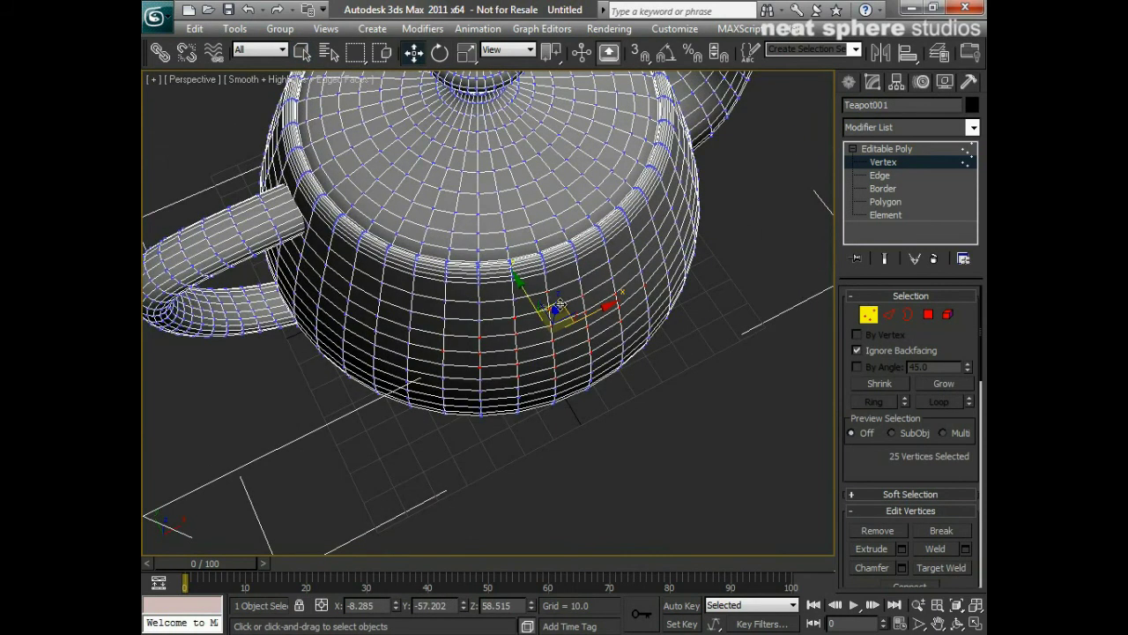
left_click_drag(563, 304, 535, 352)
middle_click_drag(535, 352, 527, 410, "alt")
key("shift+z")
key("ctrl+z")
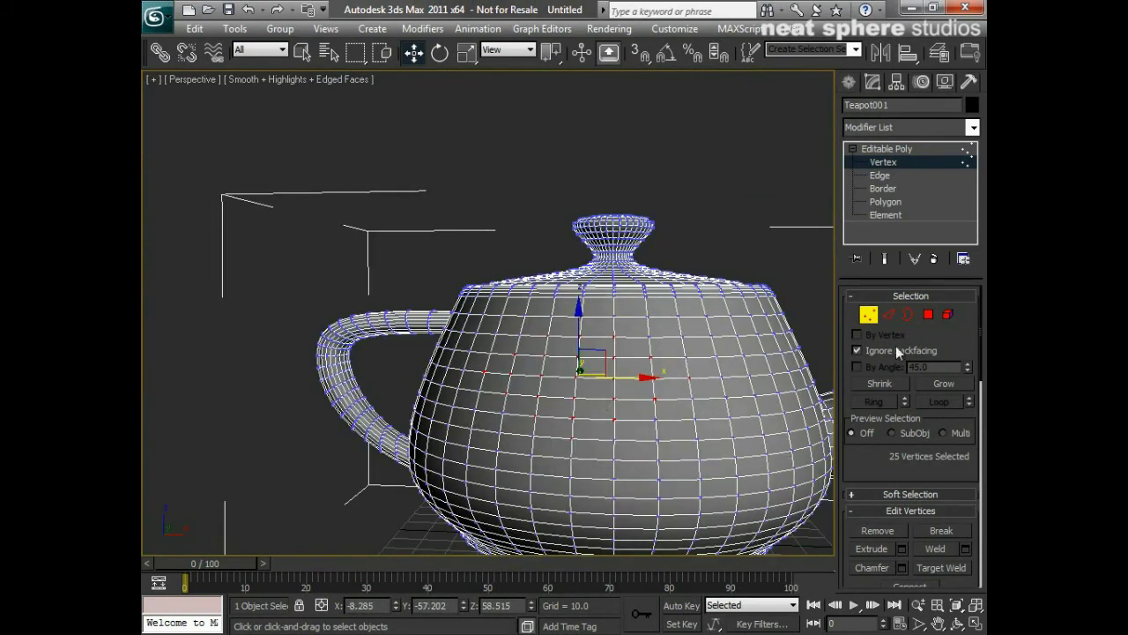
Select four adjacent polygons on the teapot's front.
left_click(929, 315)
left_click(560, 346)
left_click(596, 345, "ctrl")
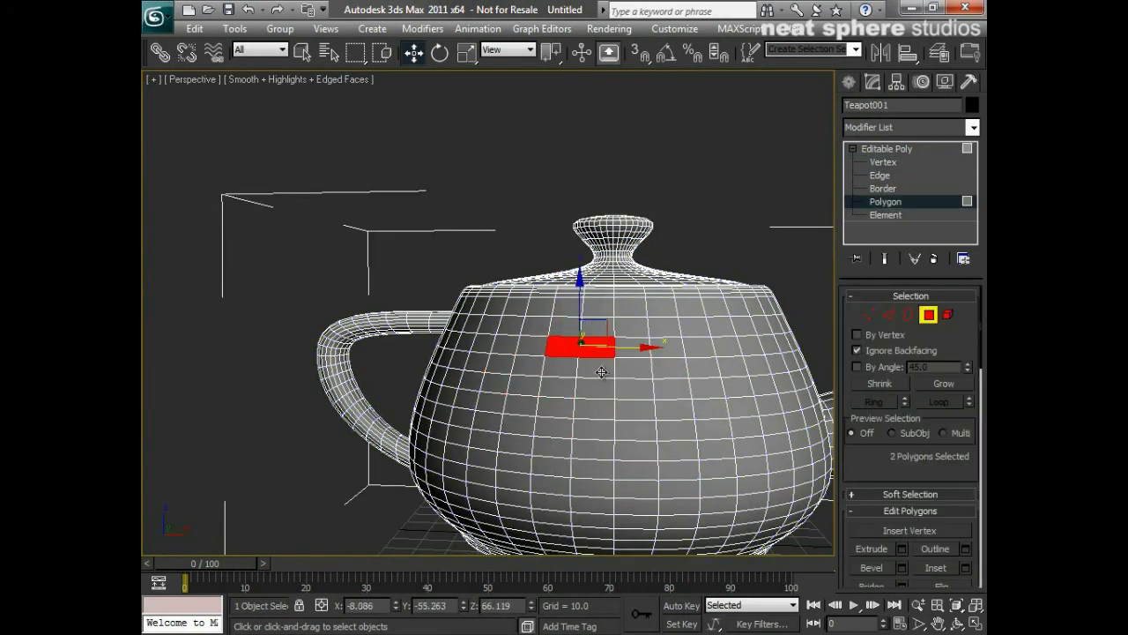
left_click(596, 367, "ctrl")
left_click(565, 359, "ctrl")
middle_click_drag(565, 360, 575, 400, "alt")
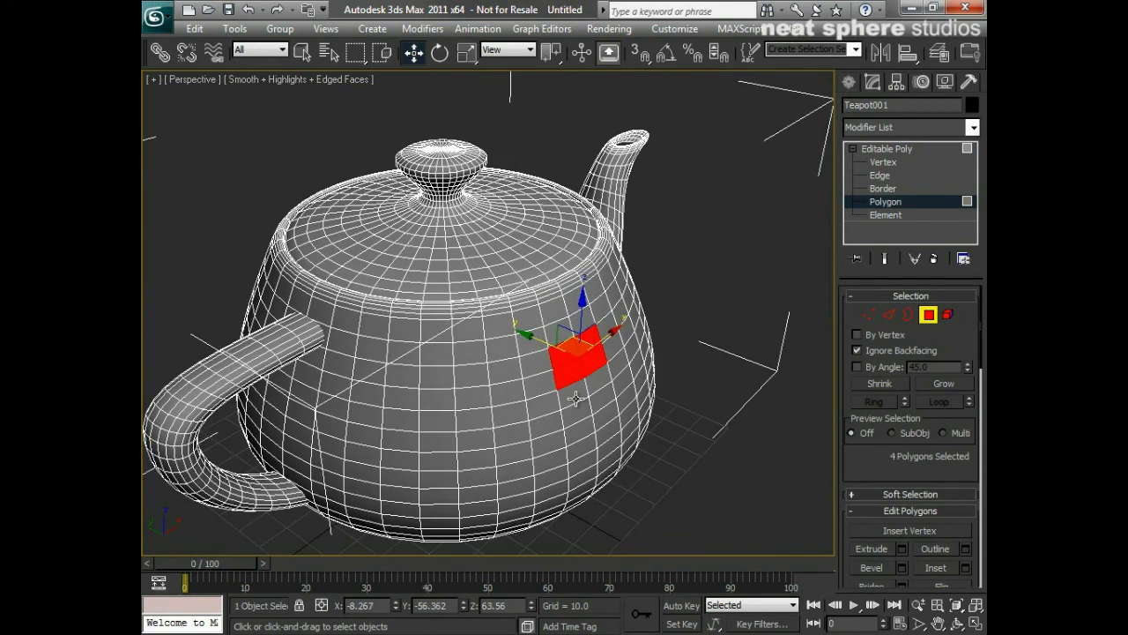